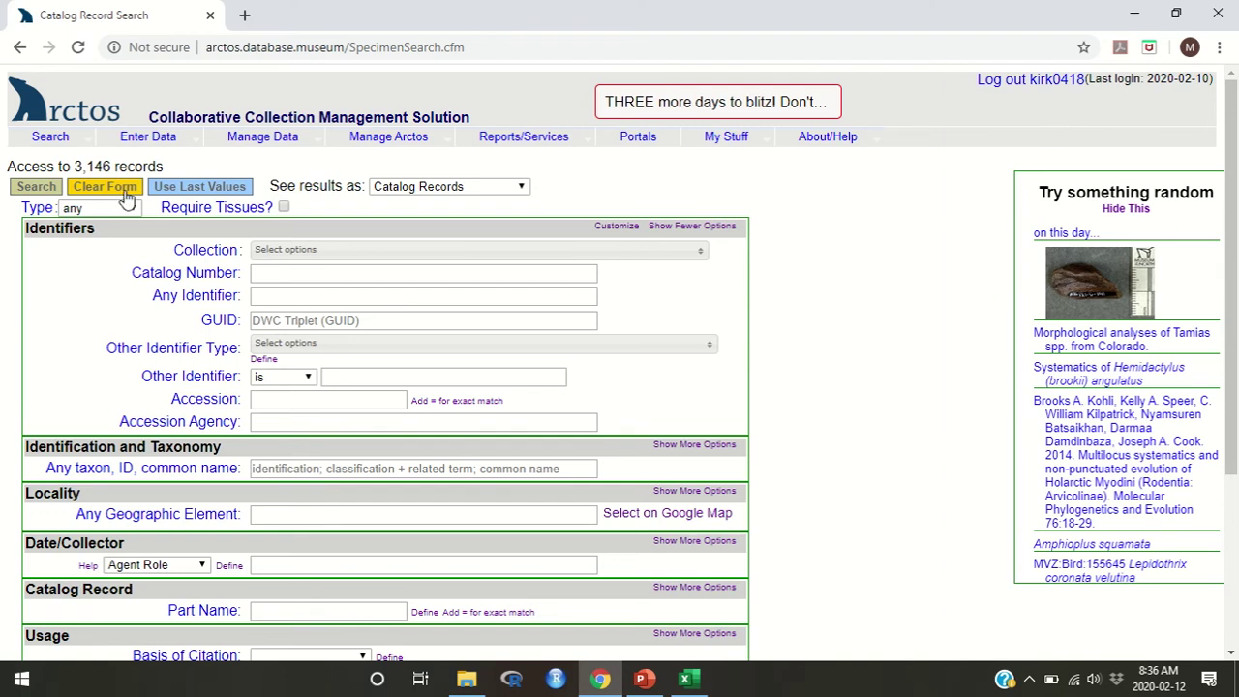
- Go to Enter Data > Bulkloader > Bulkload Specimens, which shows an empty staging table
mouse_move(150, 145)
mouse_move(160, 172)
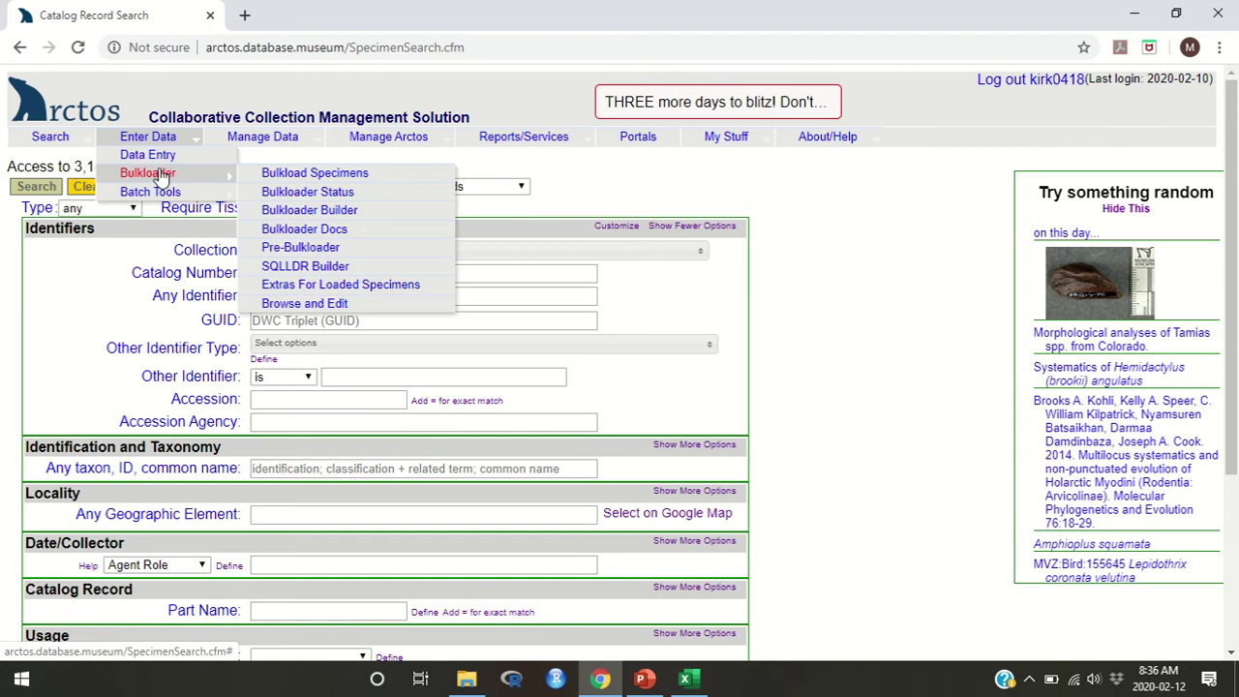
click(269, 174)
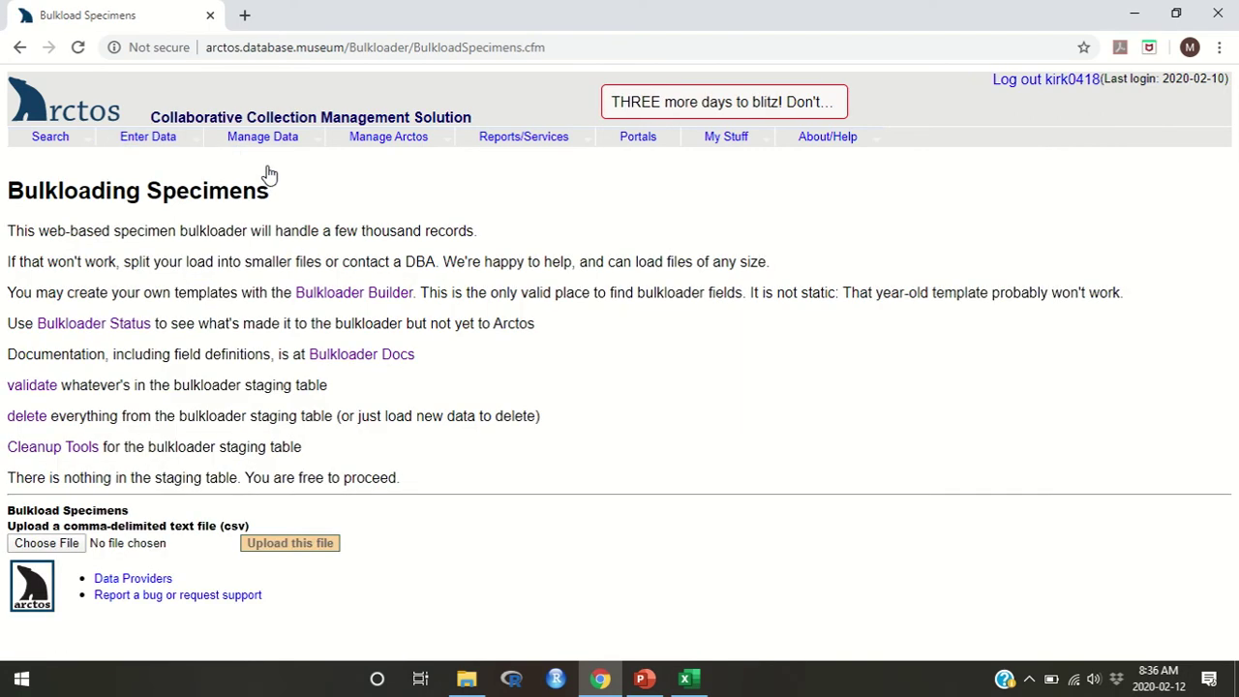
- Open the Bulkloader Builder and scroll through its template field list and back to the top
click(349, 294)
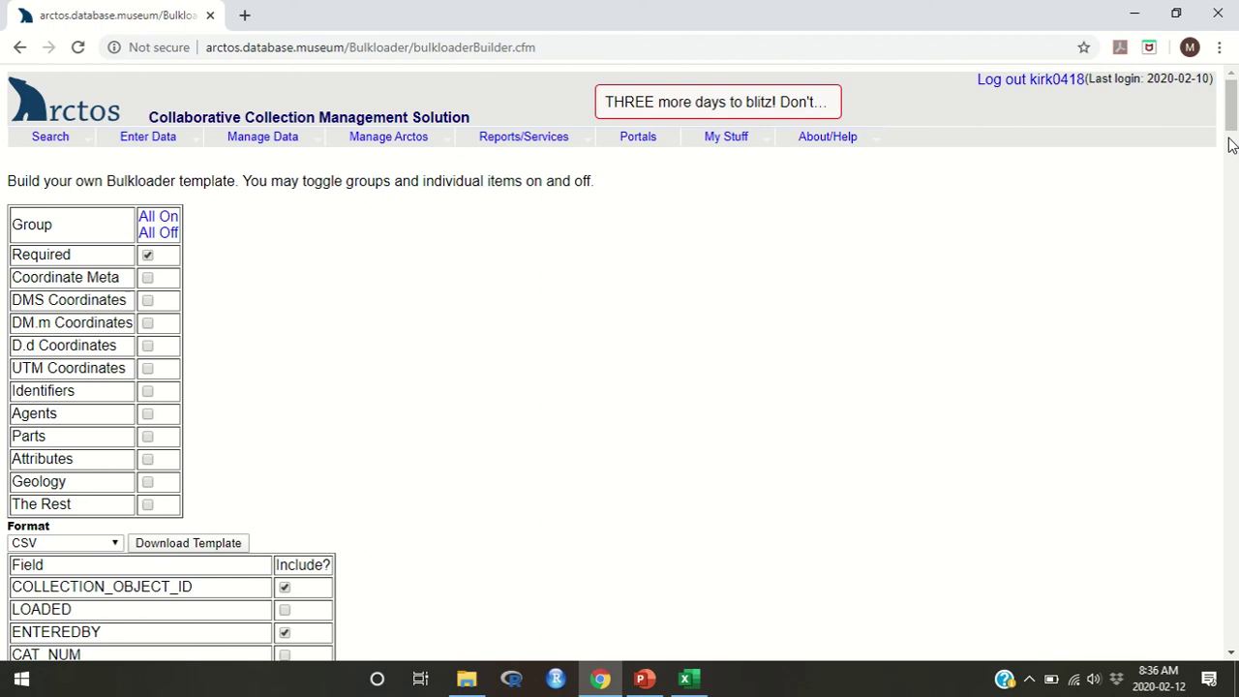
drag(1229, 143, 1233, 157)
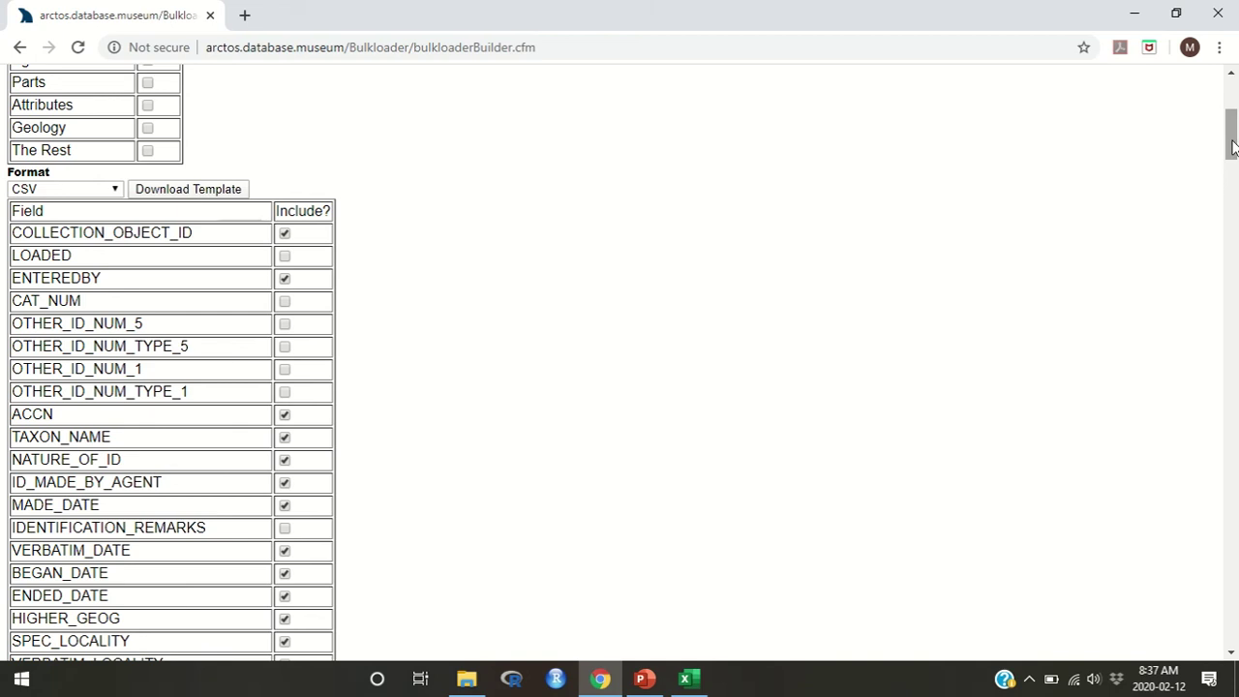
drag(1232, 145, 1232, 114)
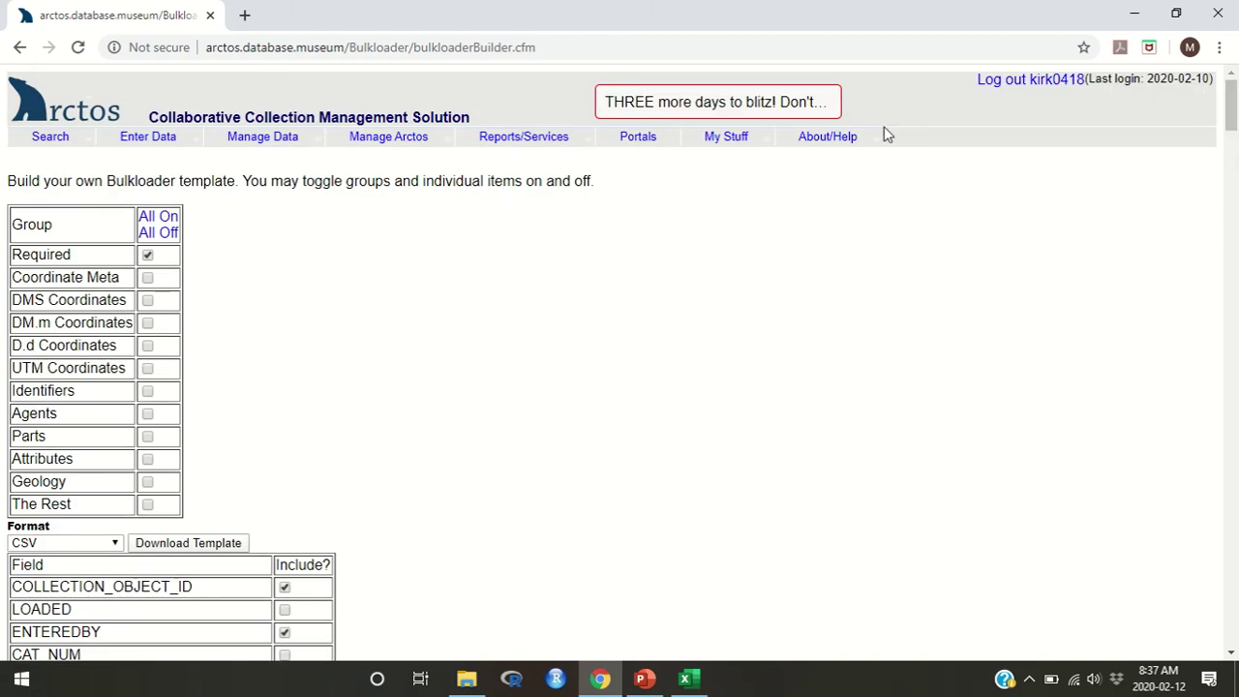
mouse_move(165, 140)
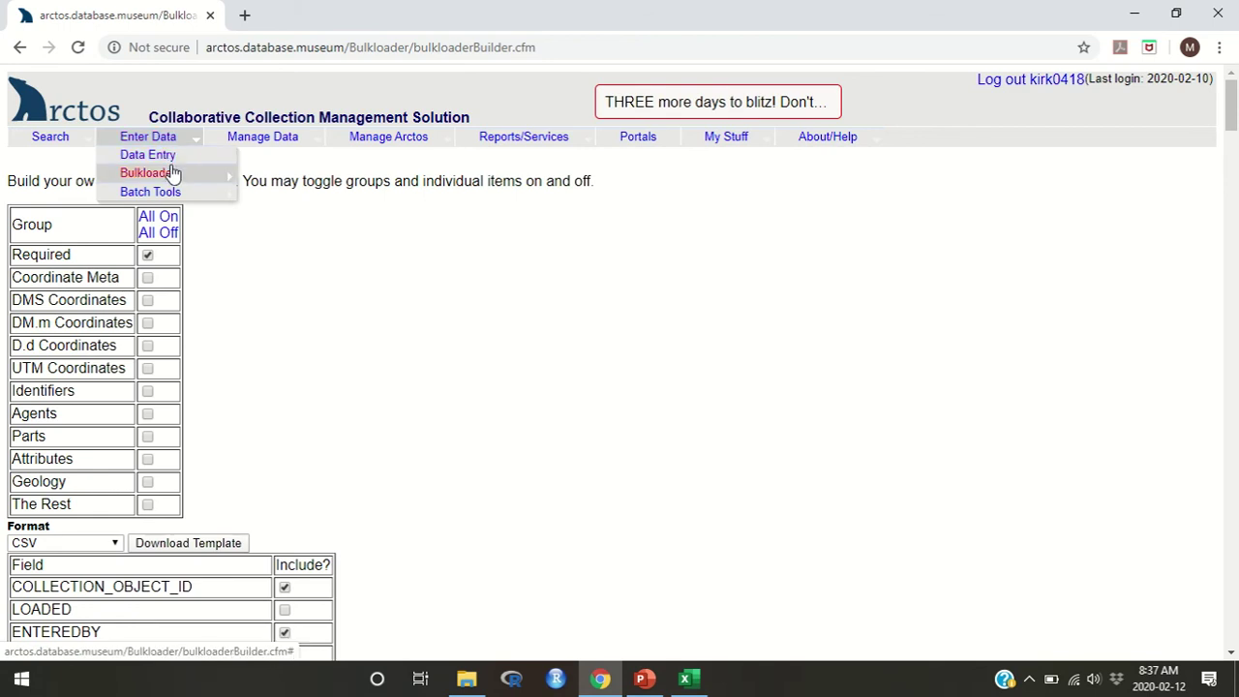
mouse_move(171, 174)
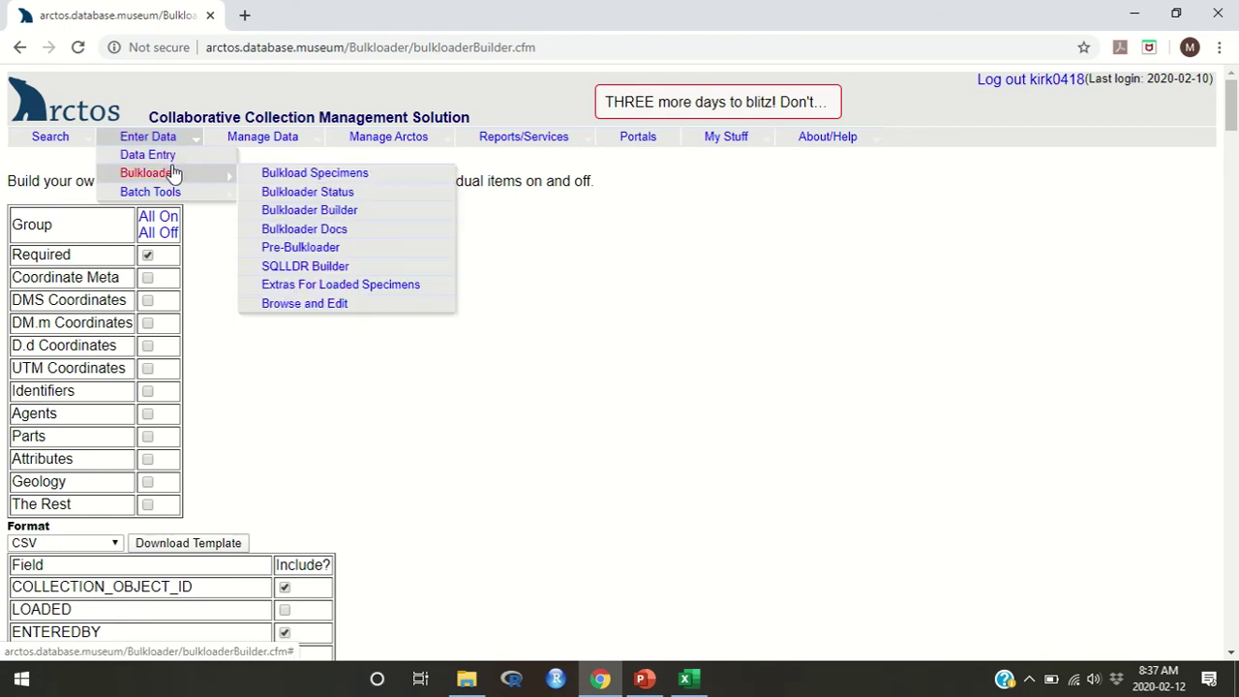
click(300, 232)
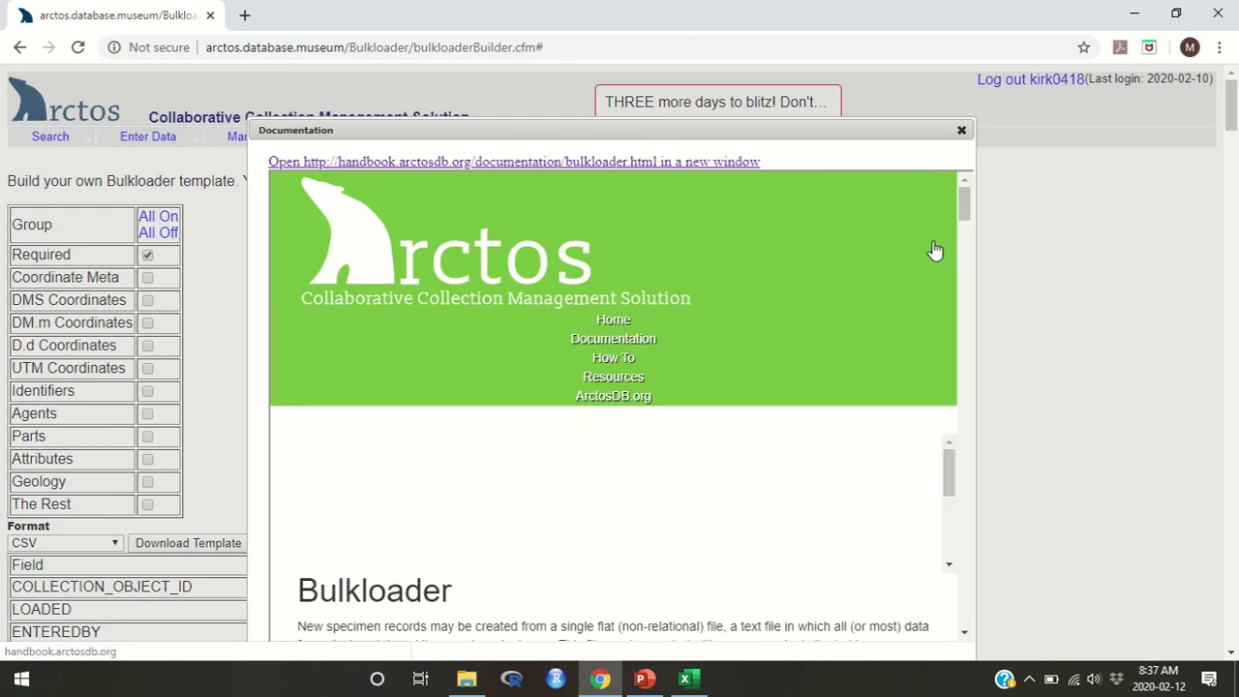
drag(965, 203, 969, 321)
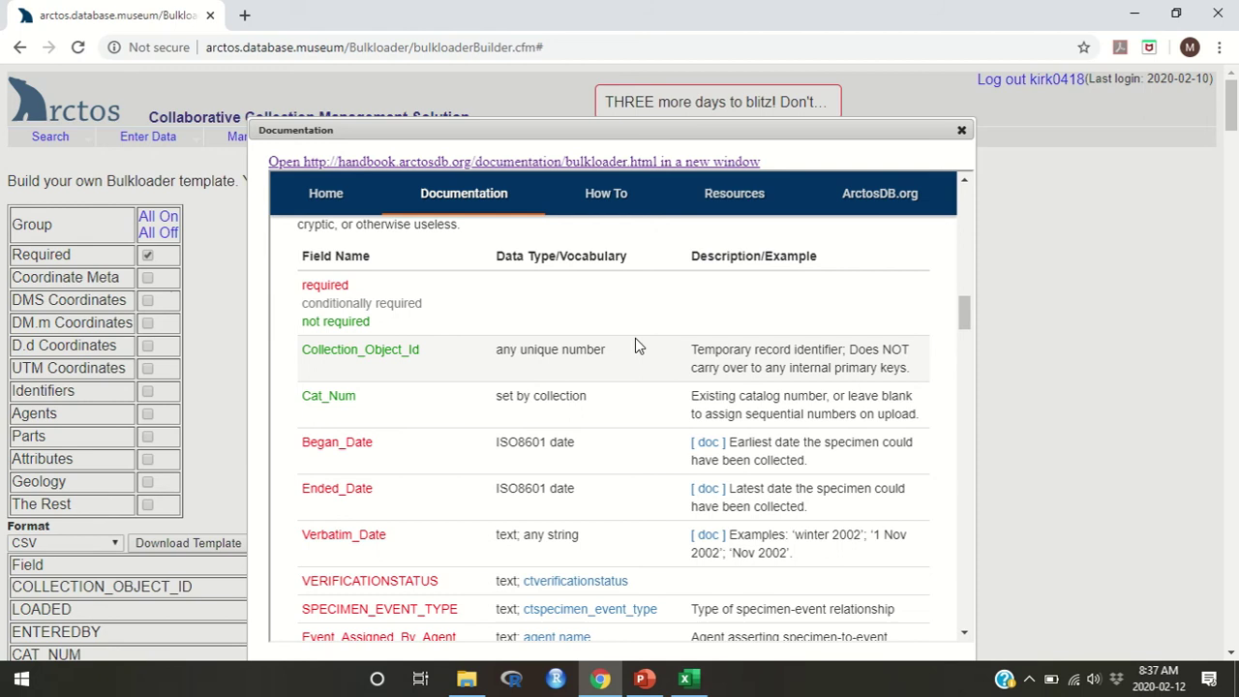
click(962, 130)
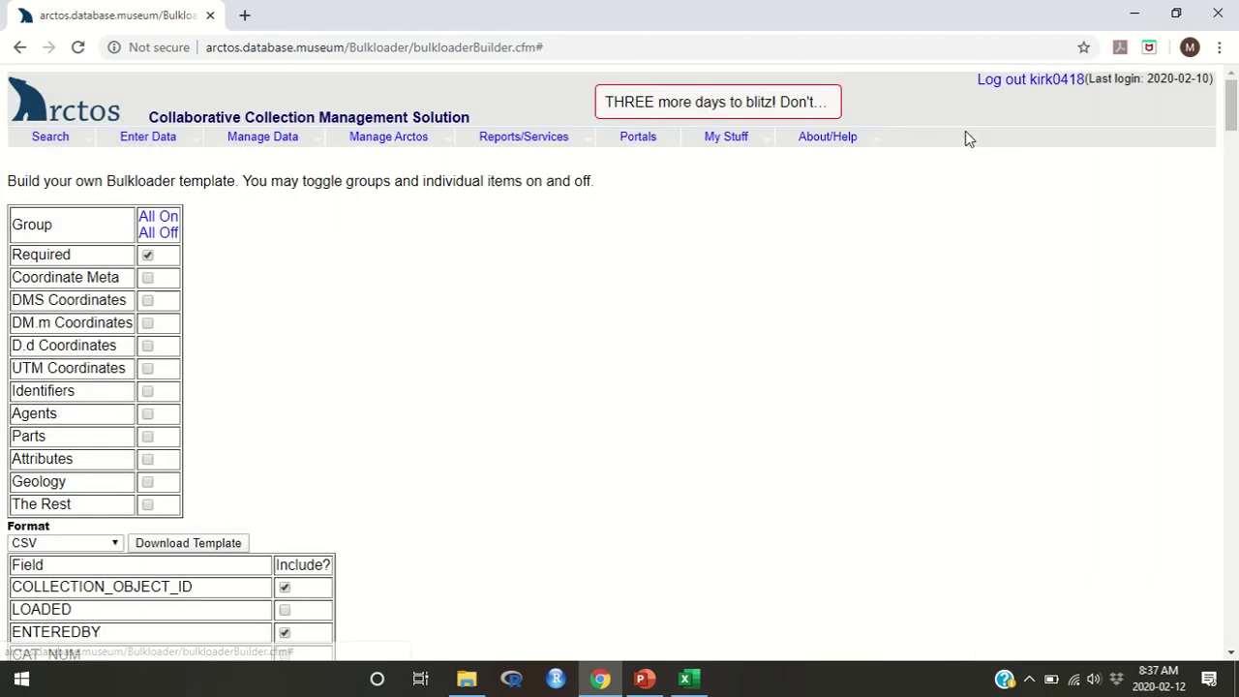
- Bring up the FishBulkloadingTemplate_MAK-load11 sheet and AutoFit all columns to their contents
click(689, 678)
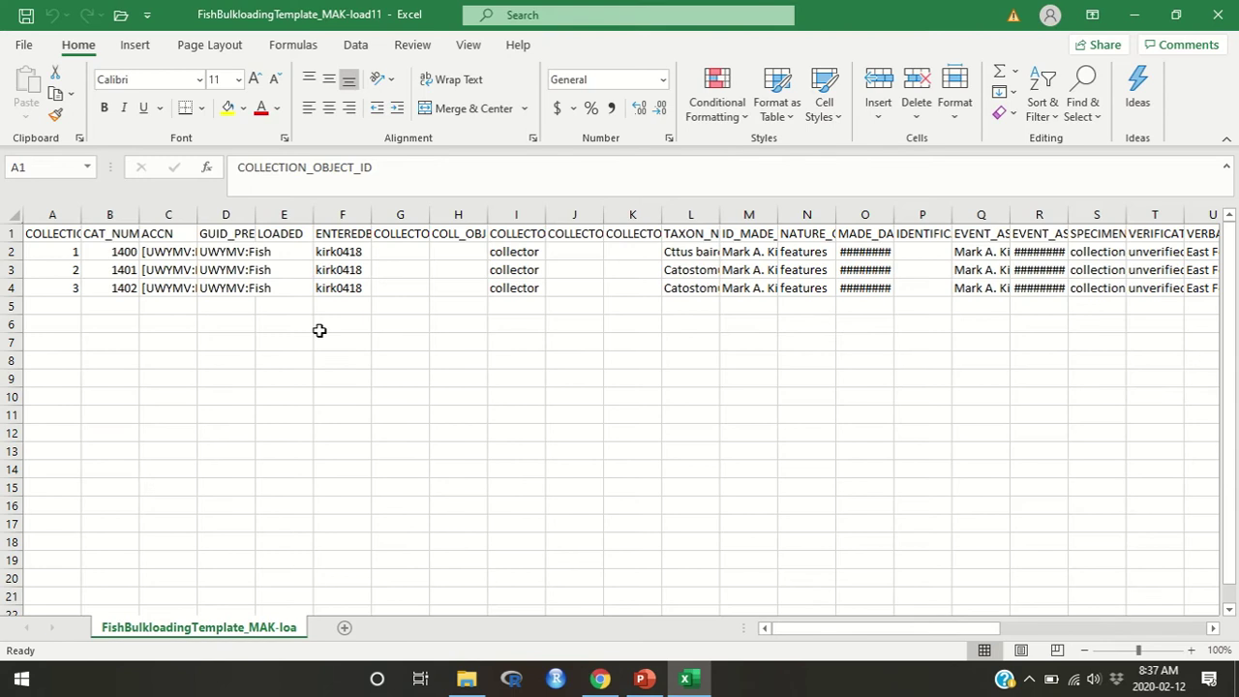
click(16, 210)
double_click(81, 207)
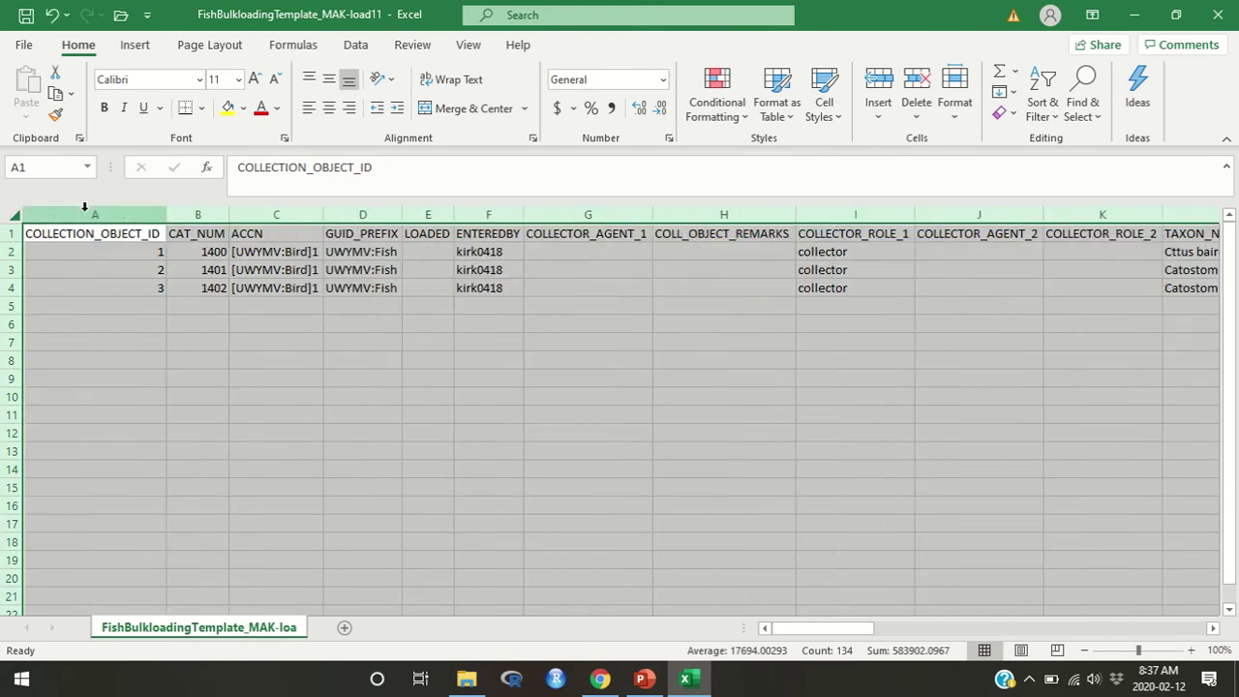
- Inspect the header row and the CAT_NUM, ACCN, COLLECTOR_AGENT_1 and COLL_OBJECT_REMARKS columns
click(5, 234)
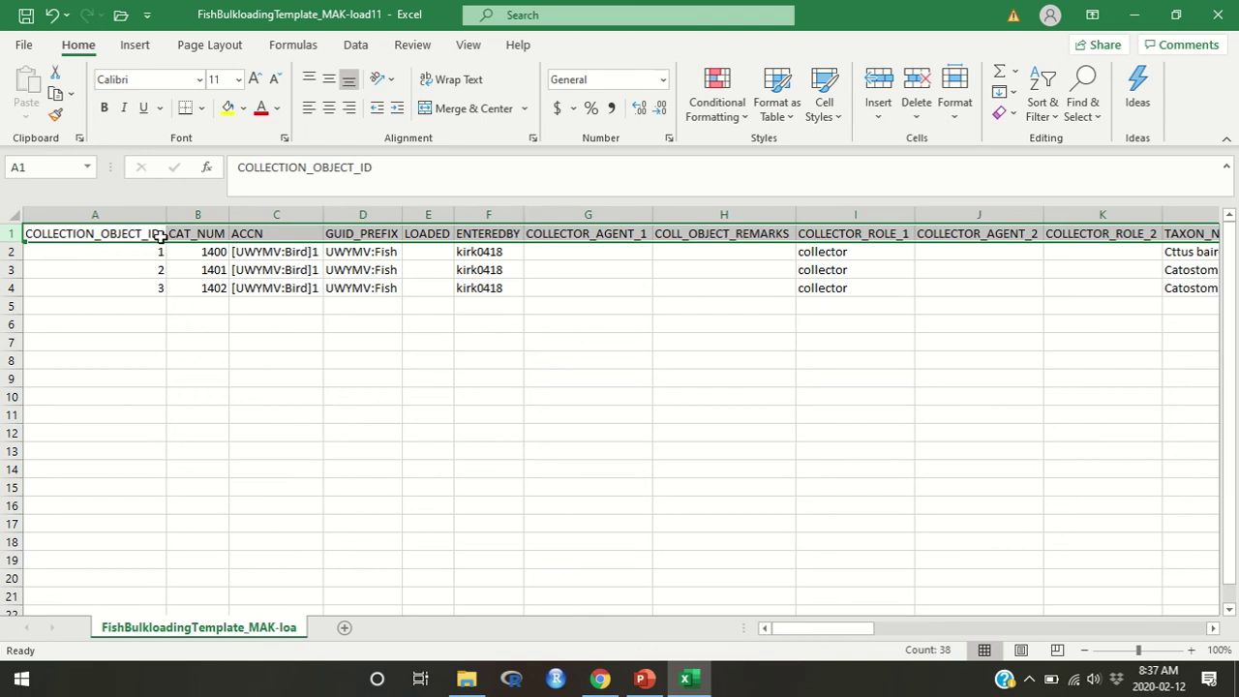
click(196, 207)
drag(238, 207, 253, 205)
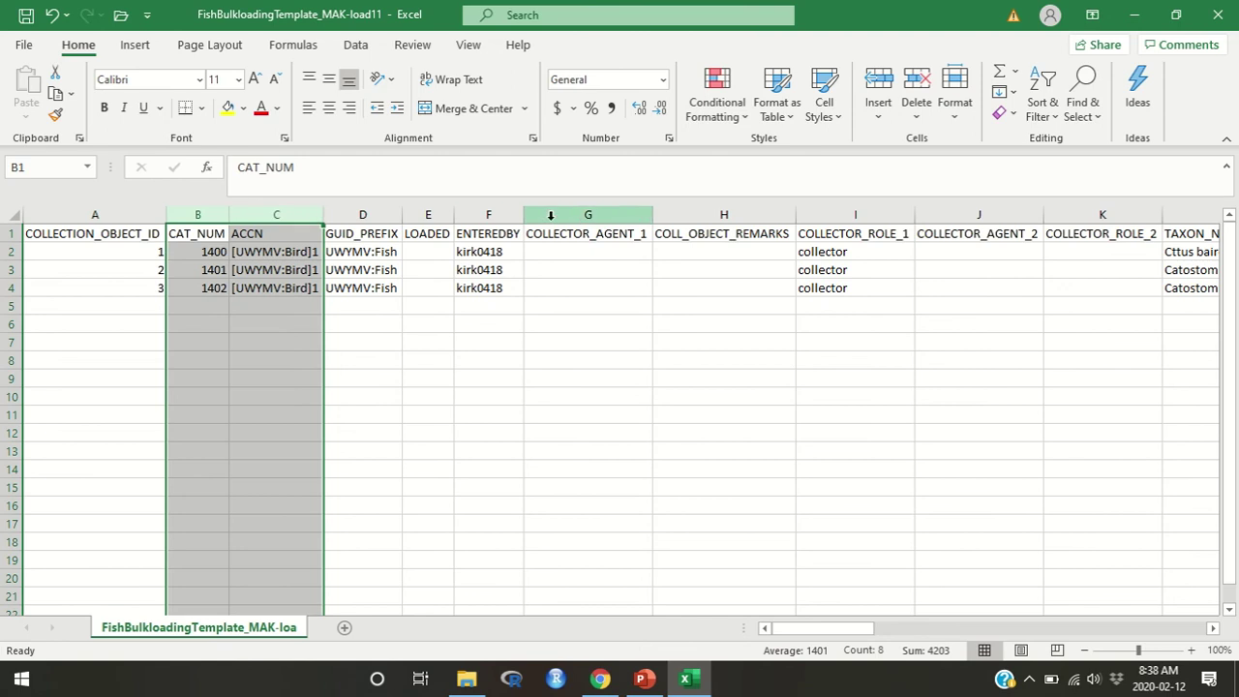
drag(550, 215, 744, 211)
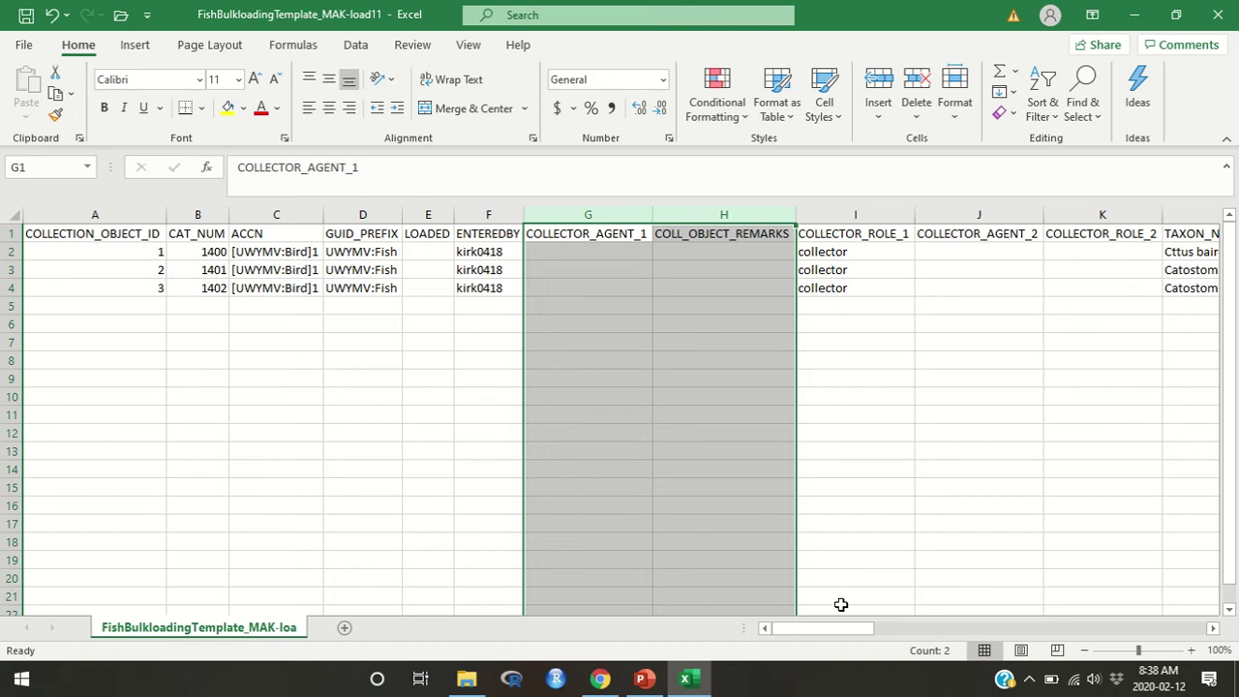
drag(832, 632, 918, 631)
click(807, 215)
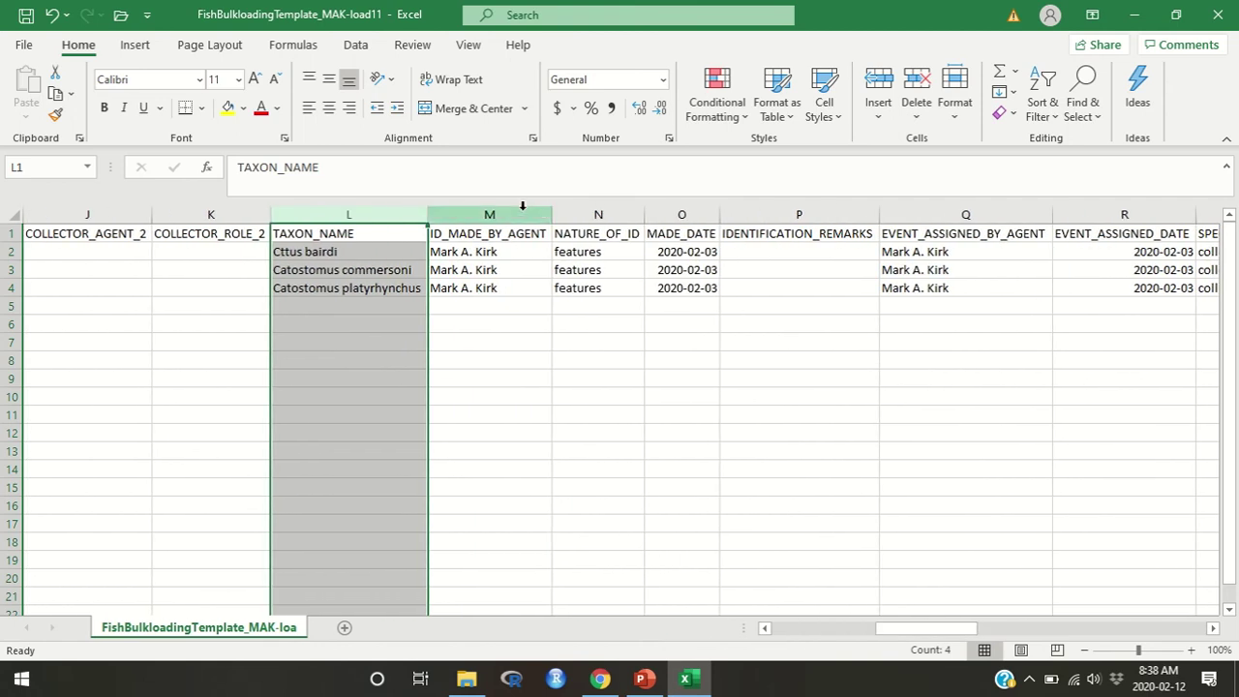
drag(522, 205, 959, 207)
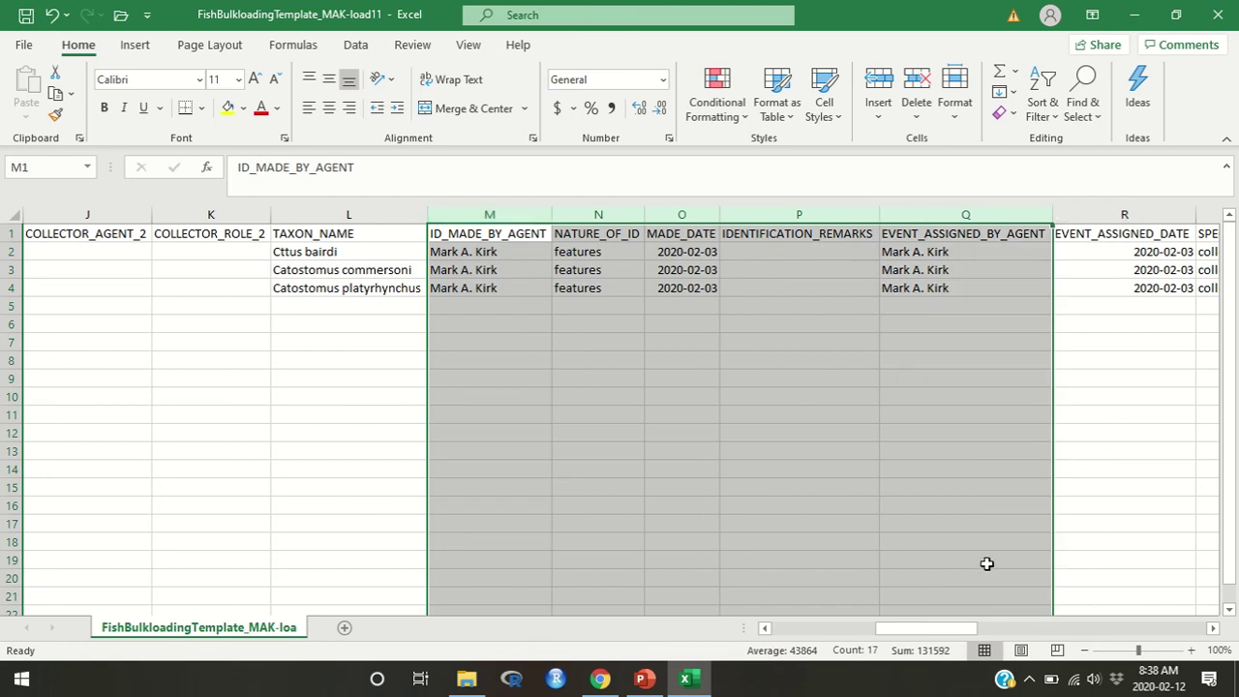
drag(932, 627, 1036, 631)
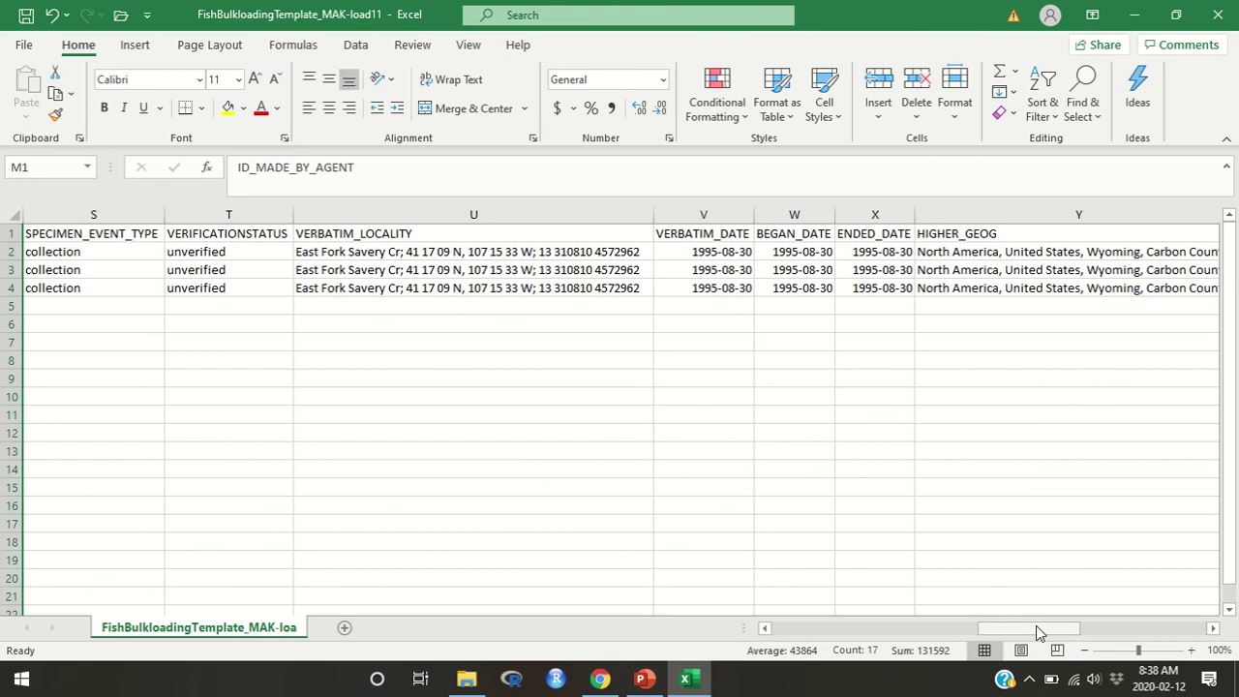
click(710, 206)
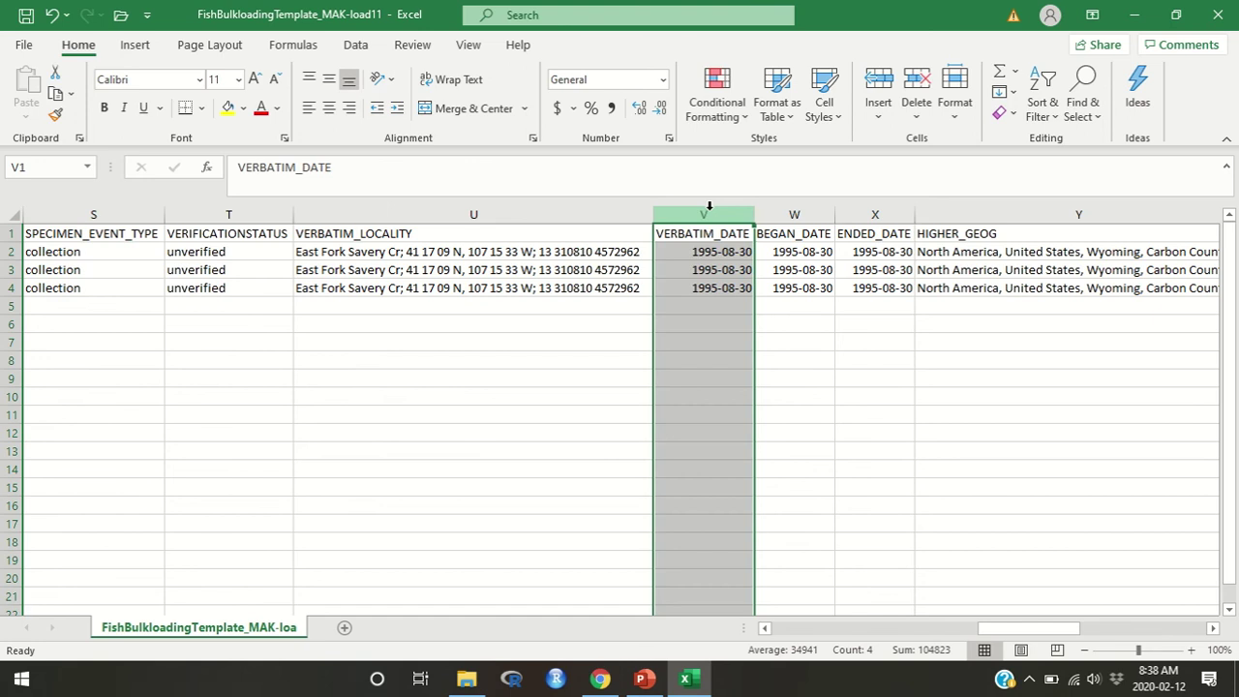
drag(790, 206, 867, 205)
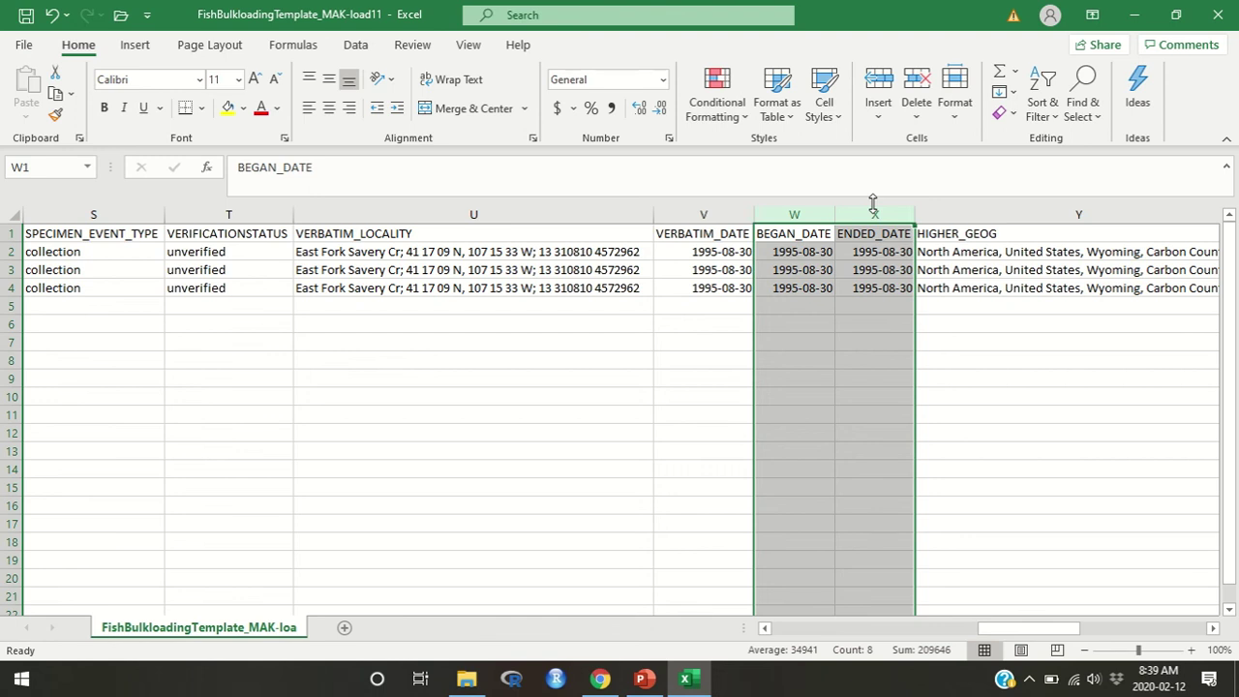
click(709, 208)
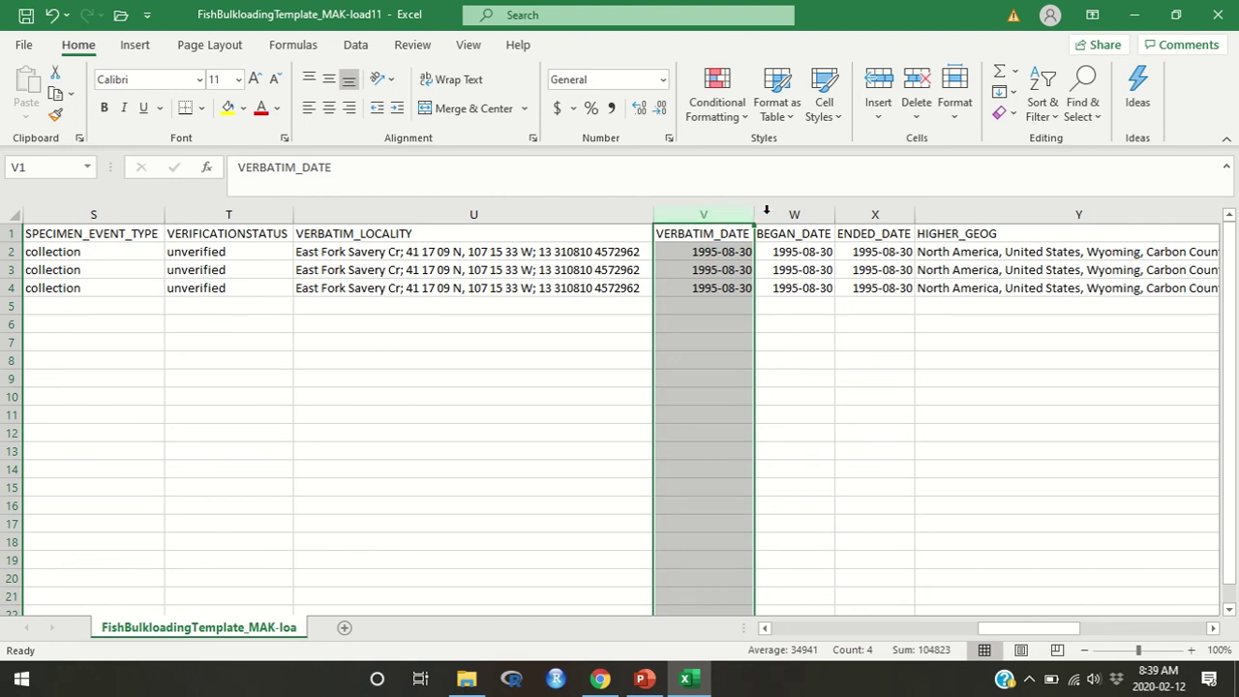
drag(793, 213, 862, 213)
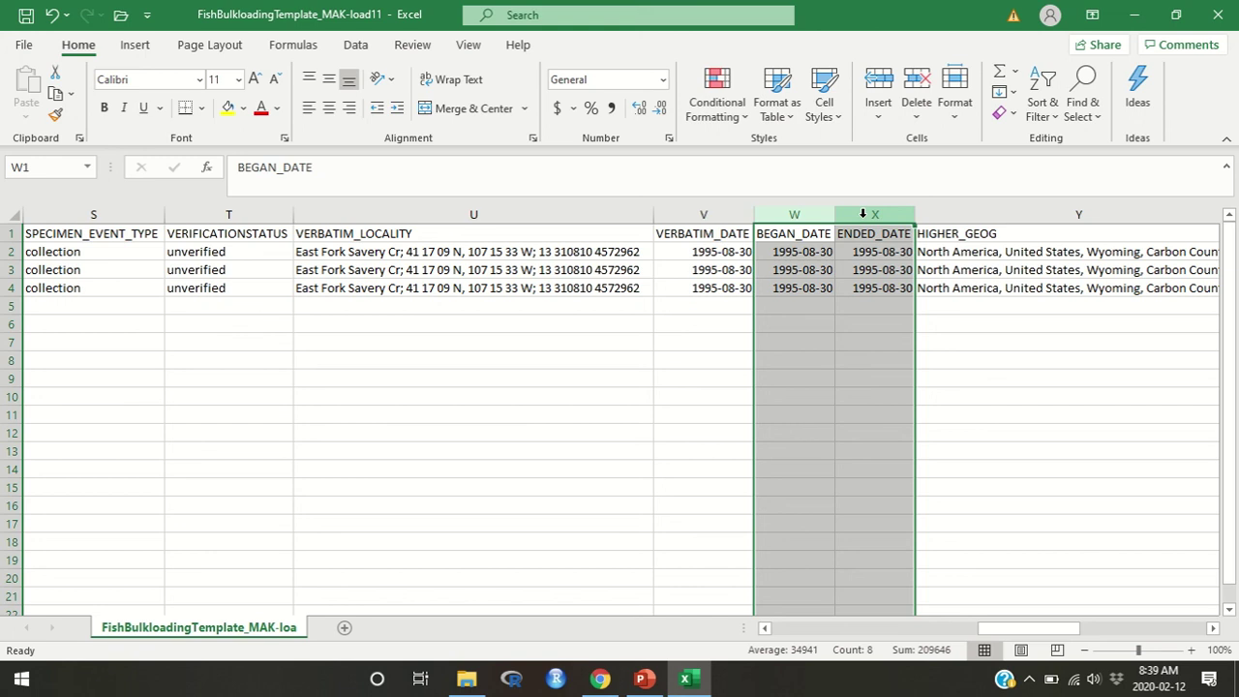
click(625, 215)
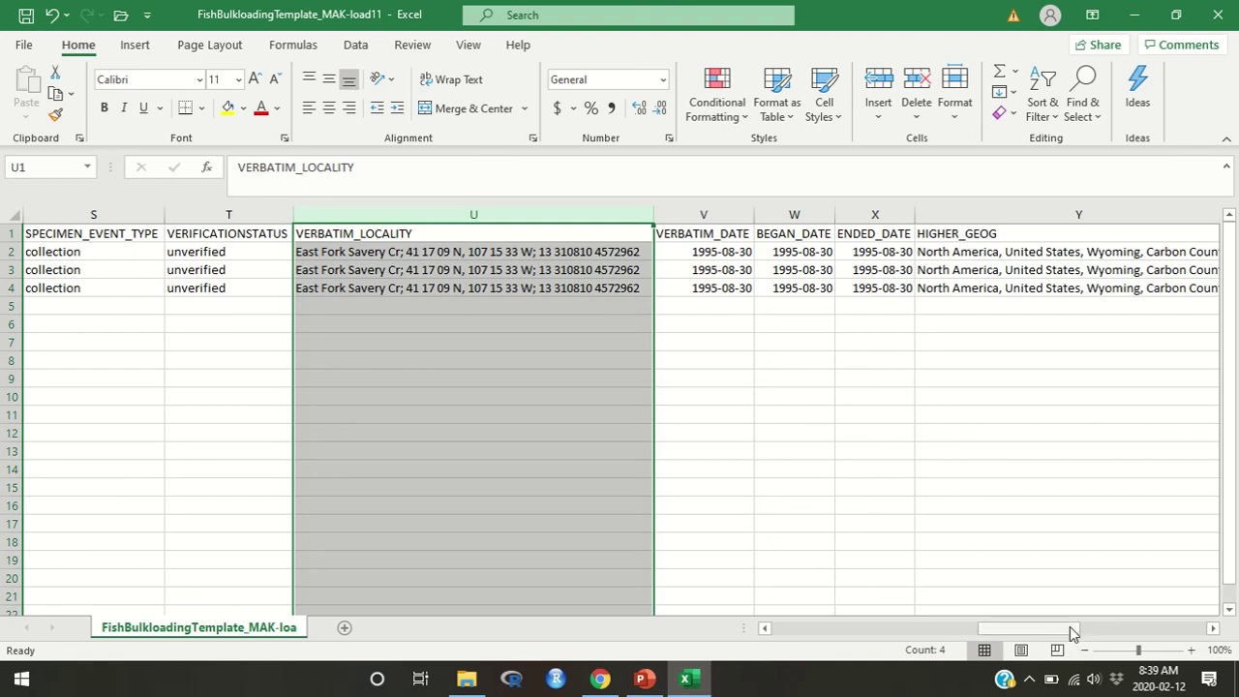
- Review HIGHER_GEOG, DEC_LAT/DEC_LONG, MAX_ERROR_DISTANCE and the PART_CONDITION_1/PART_DISPOSITION_1 columns
drag(1070, 628, 1084, 630)
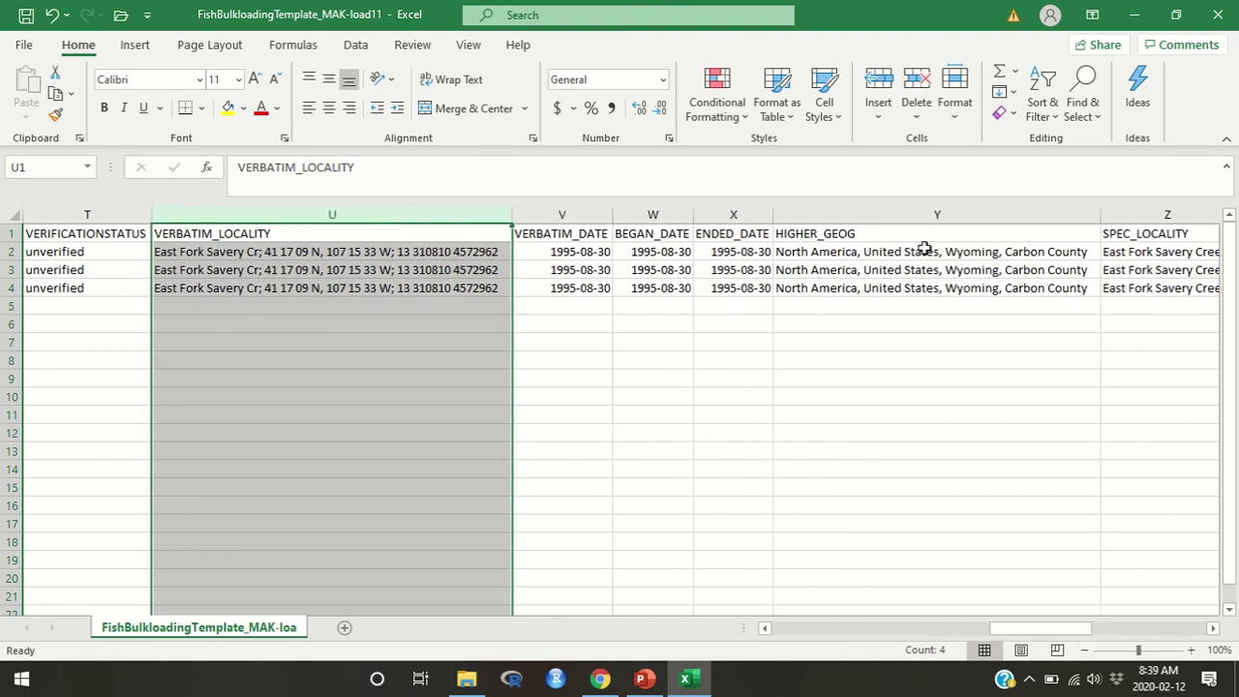
click(969, 209)
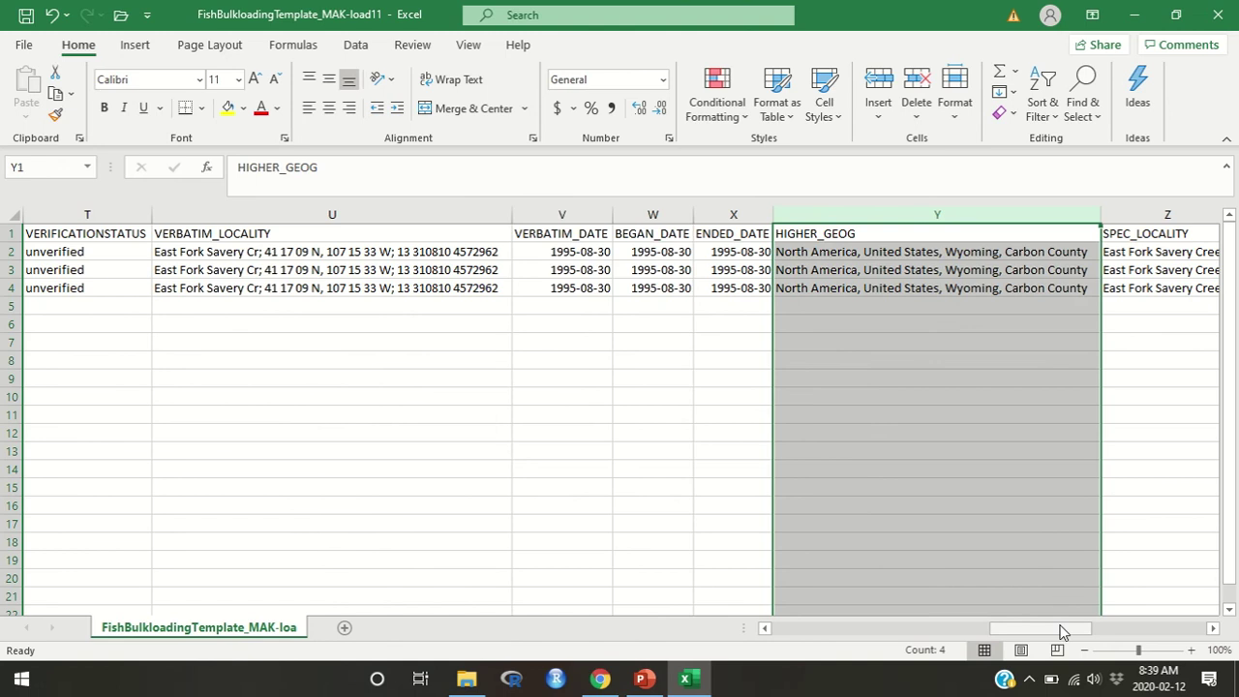
drag(1059, 630, 1128, 629)
drag(664, 209, 745, 205)
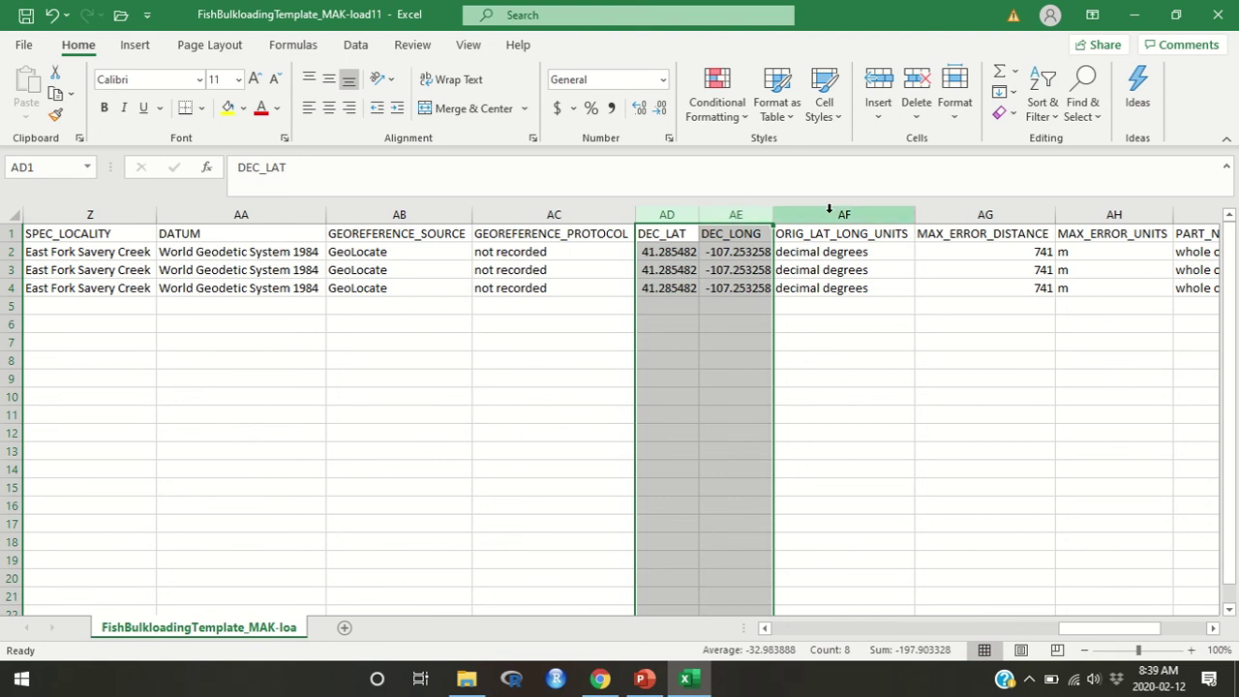
click(939, 211)
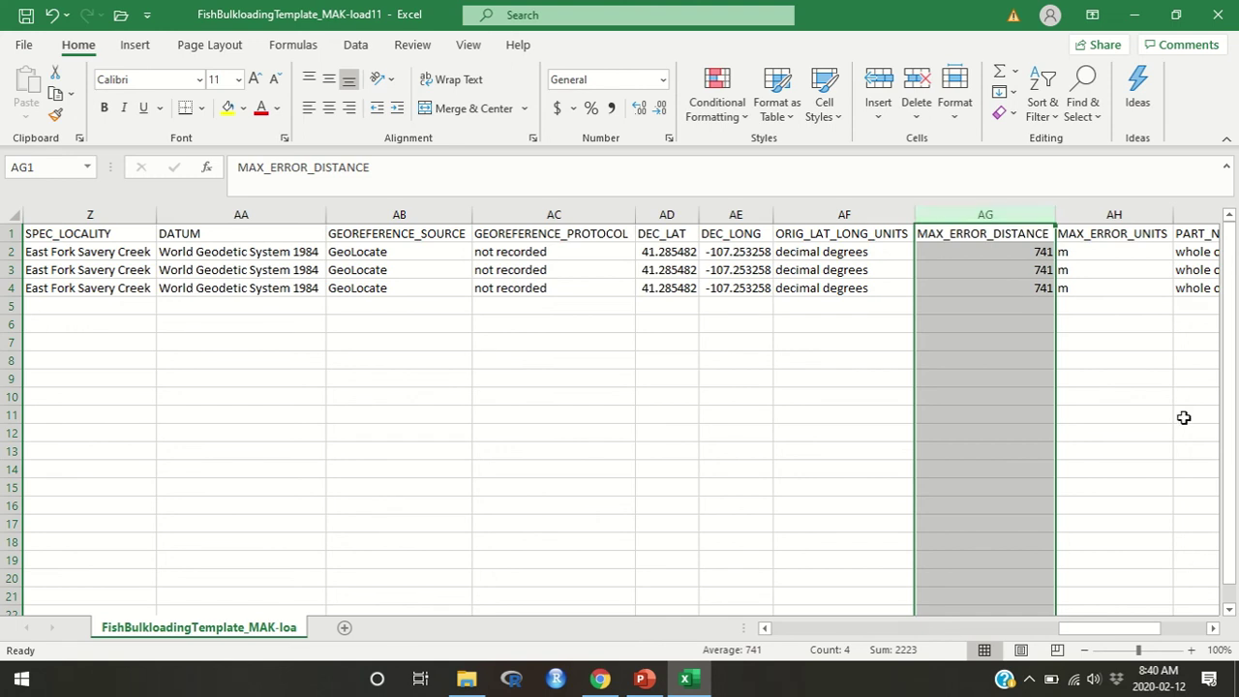
drag(1114, 630, 1141, 631)
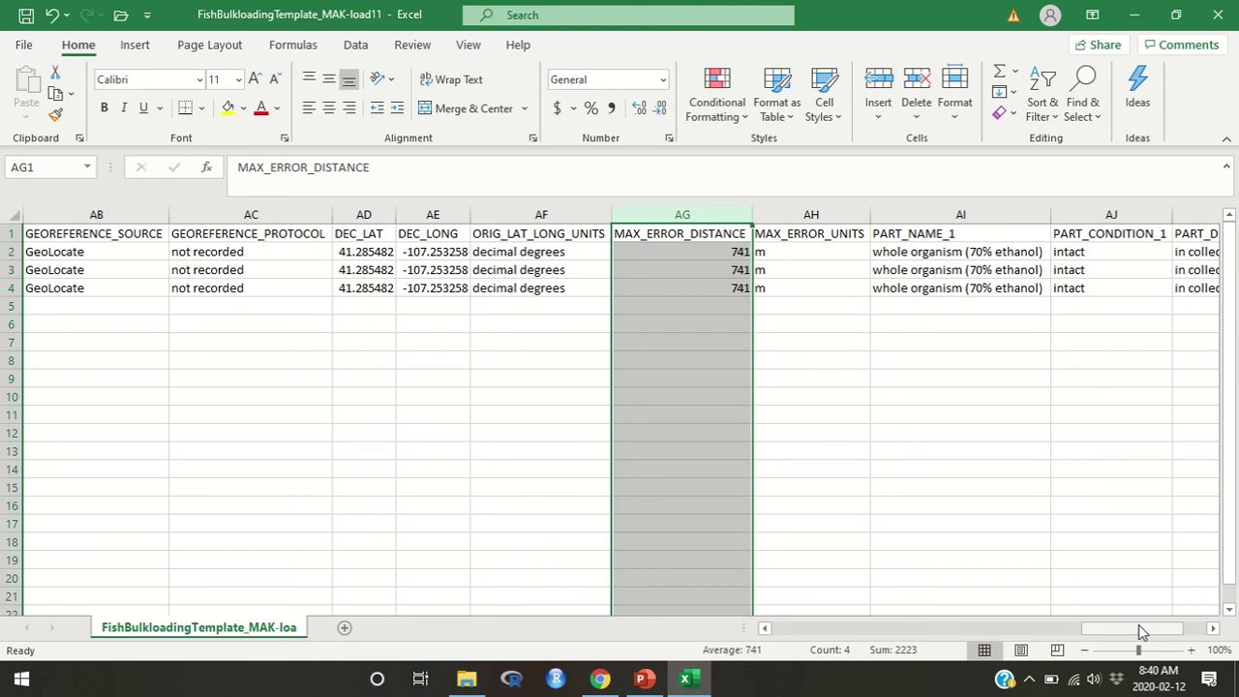
drag(1142, 631, 1161, 631)
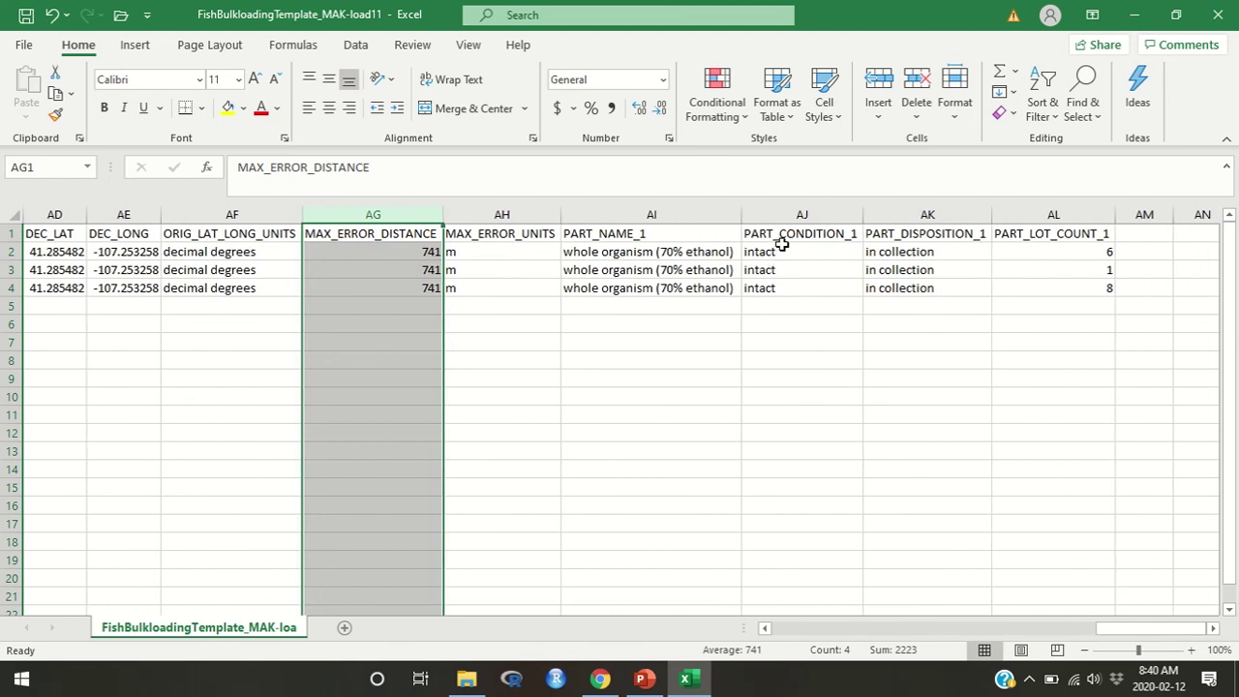
drag(794, 215, 1027, 202)
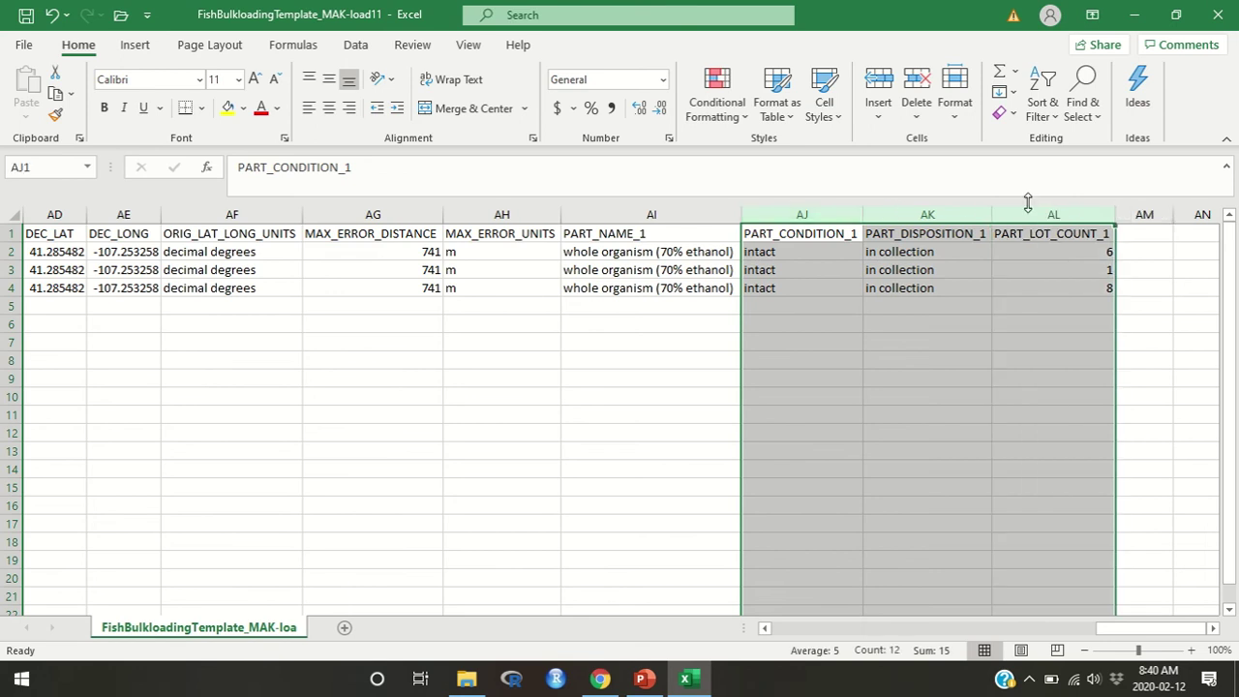
- Return to column A, clear the selection, and save the template workbook
click(631, 377)
drag(1122, 636, 765, 656)
click(334, 322)
click(26, 15)
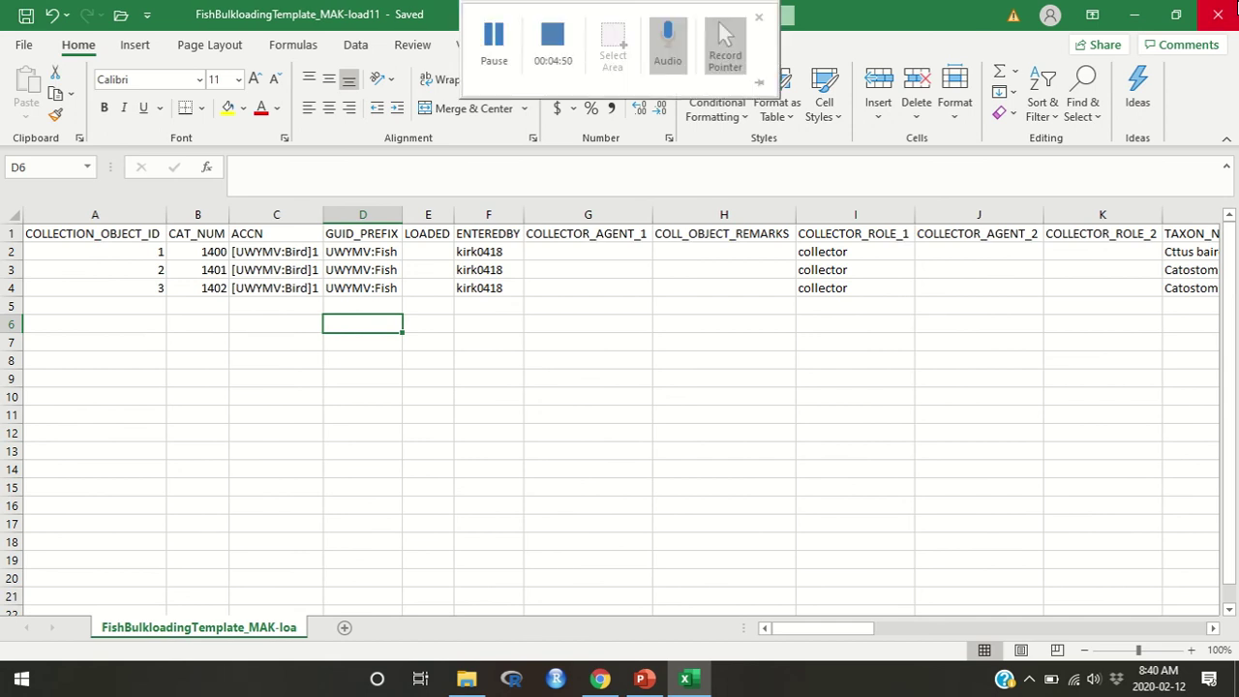
- Close Excel and bring up the context menu for FishBulkloadingTemplate_MAK-load11 in File Explorer
click(1235, 7)
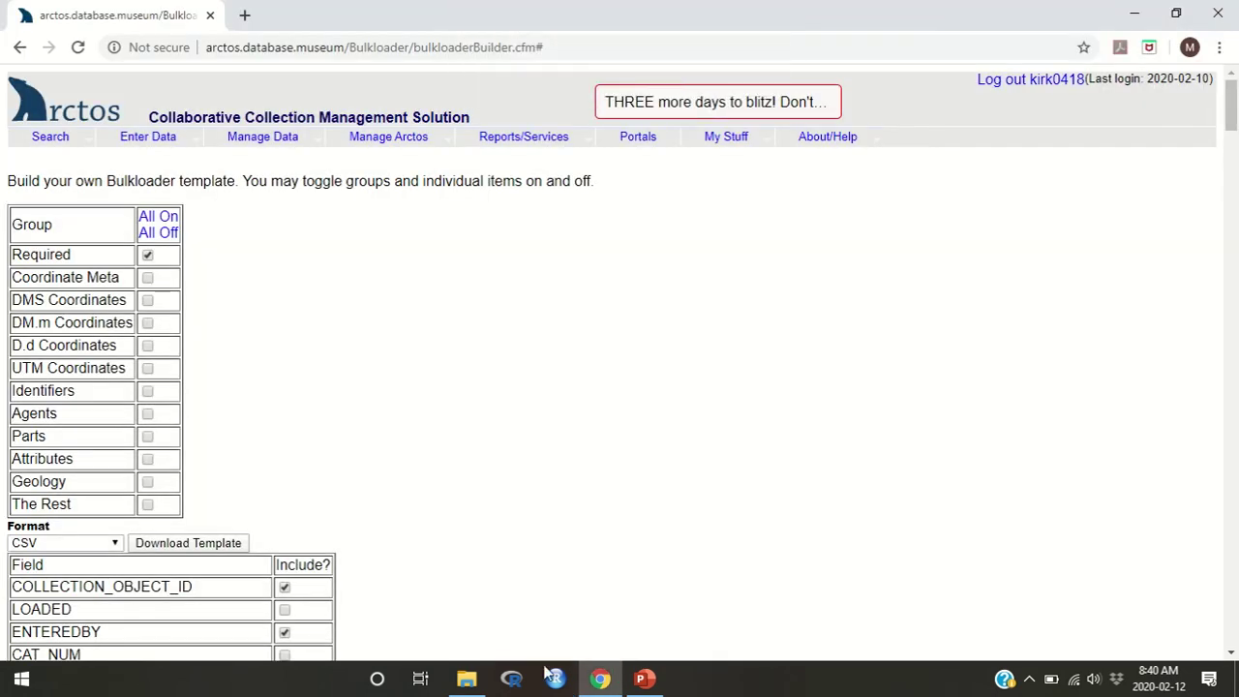
click(467, 679)
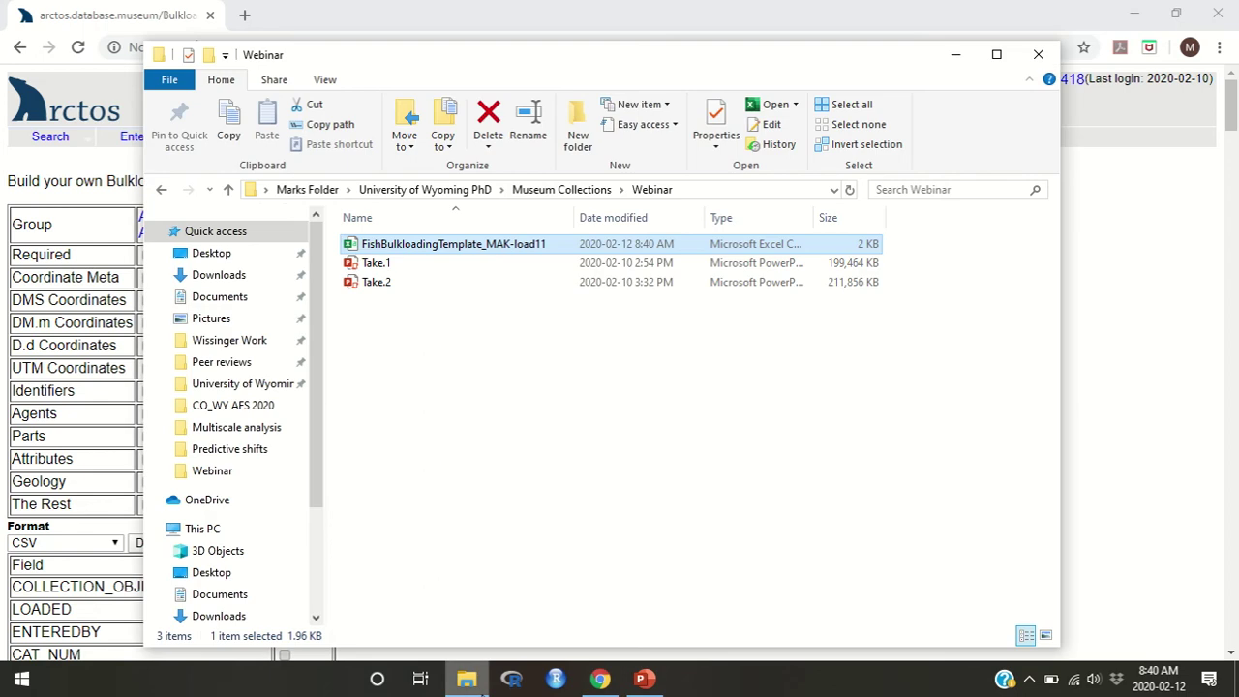
right_click(448, 249)
- Open the template in Notepad, delete the blank last line, save, and close Notepad
mouse_move(556, 385)
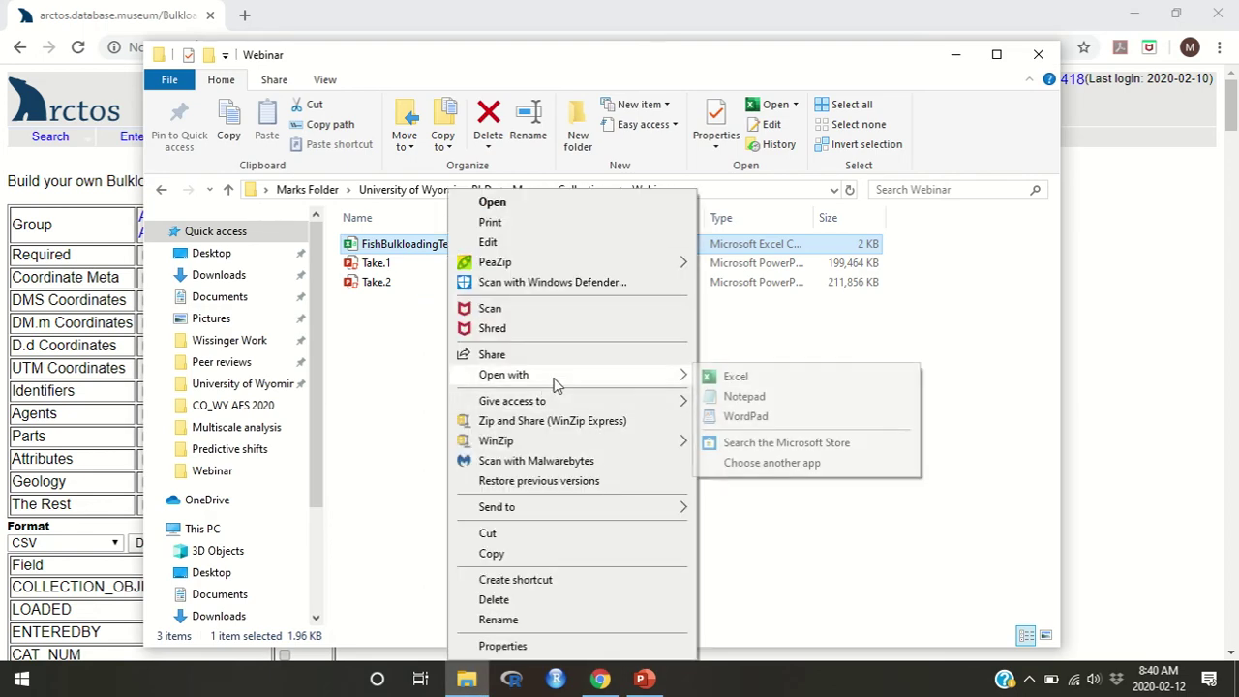
click(761, 401)
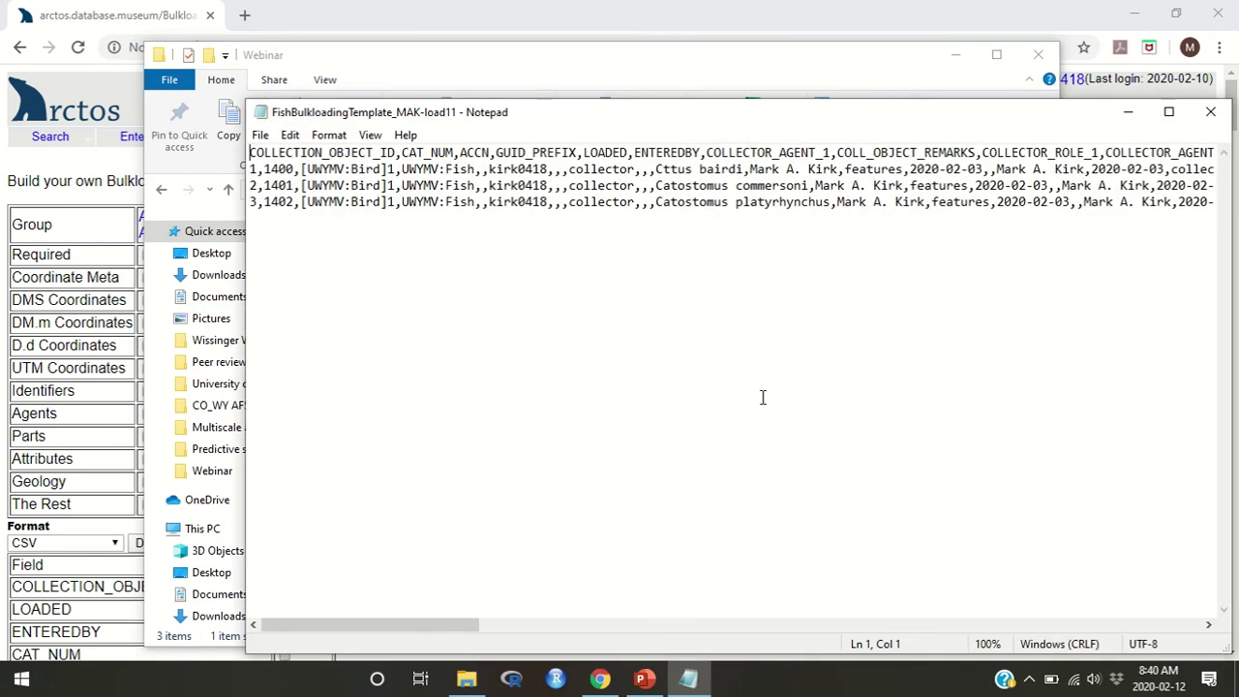
click(272, 223)
key(BackSpace)
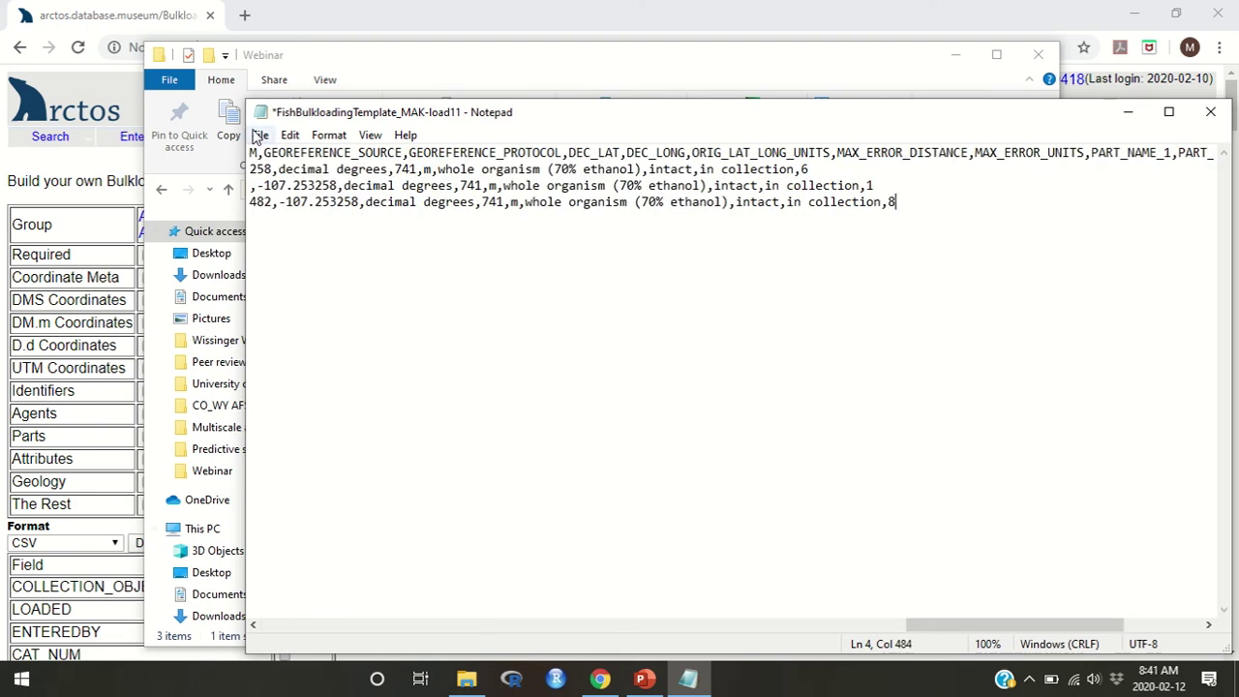
click(259, 135)
click(269, 215)
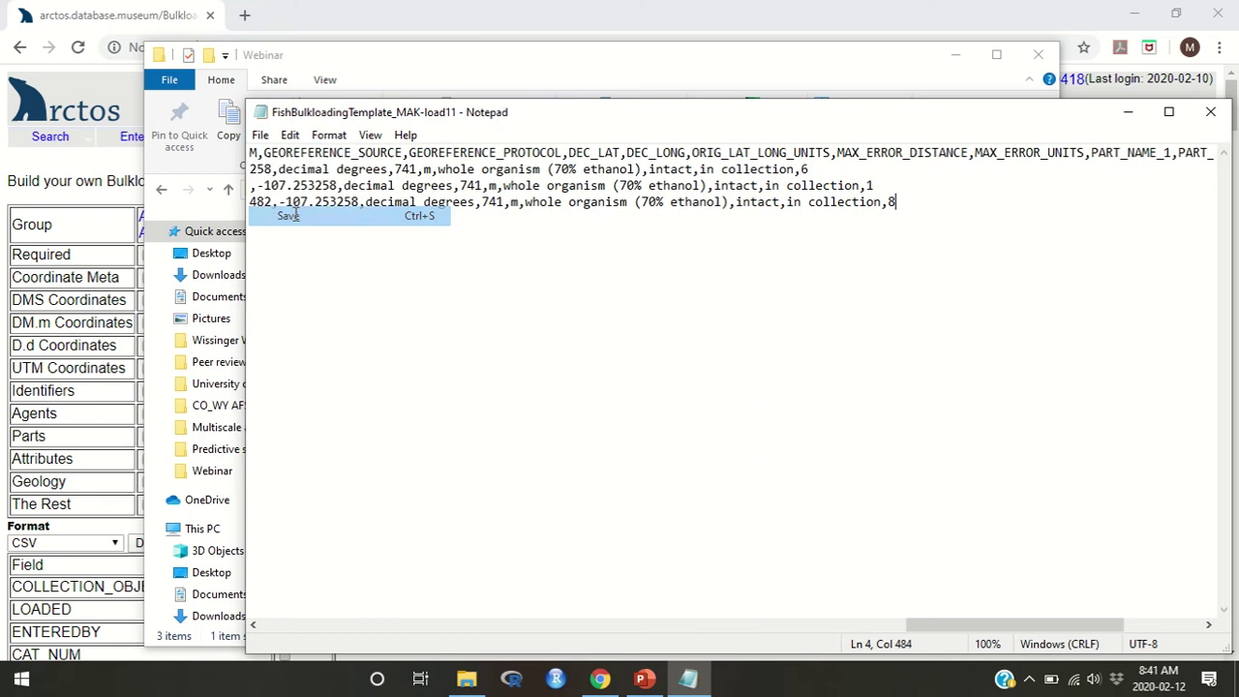
click(1209, 111)
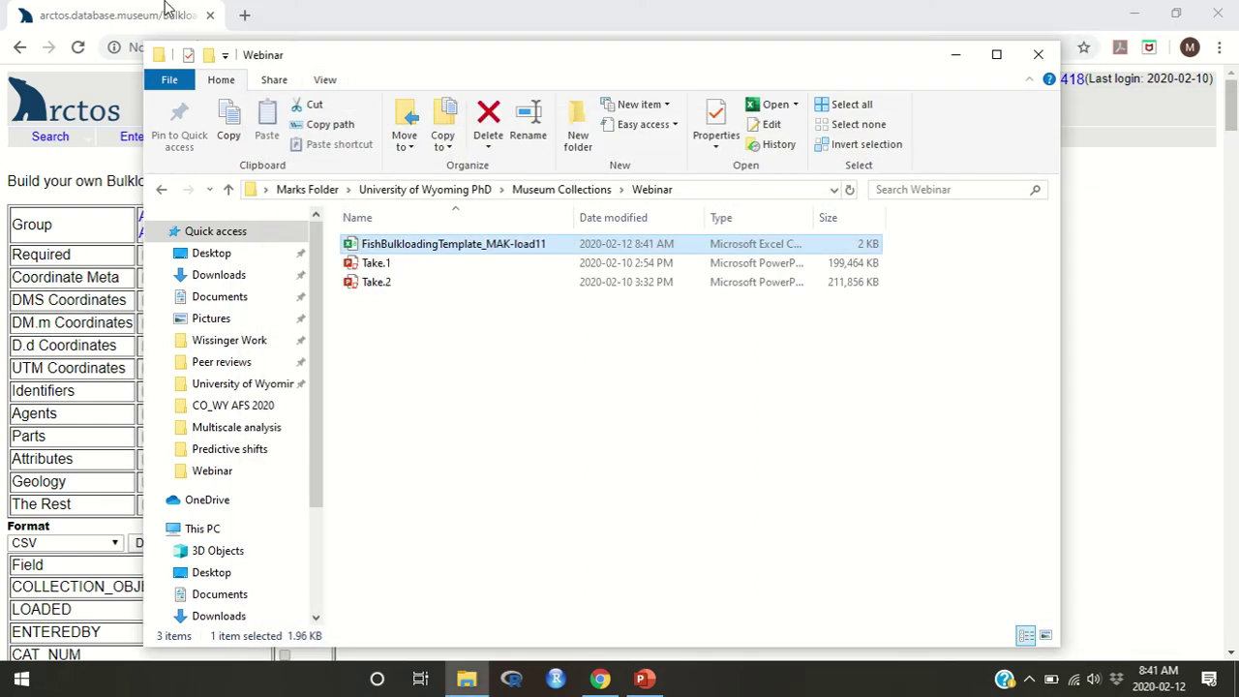
- Return to Arctos and go to the Bulkload Specimens page
click(163, 8)
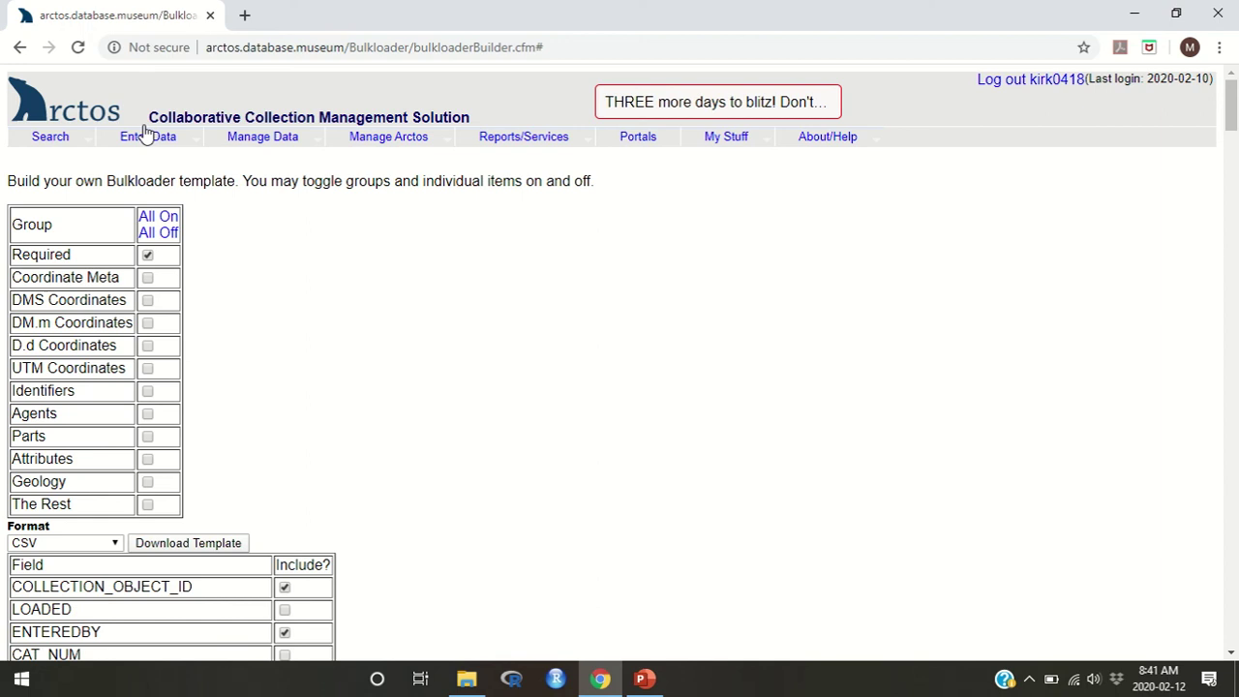
mouse_move(148, 143)
mouse_move(150, 180)
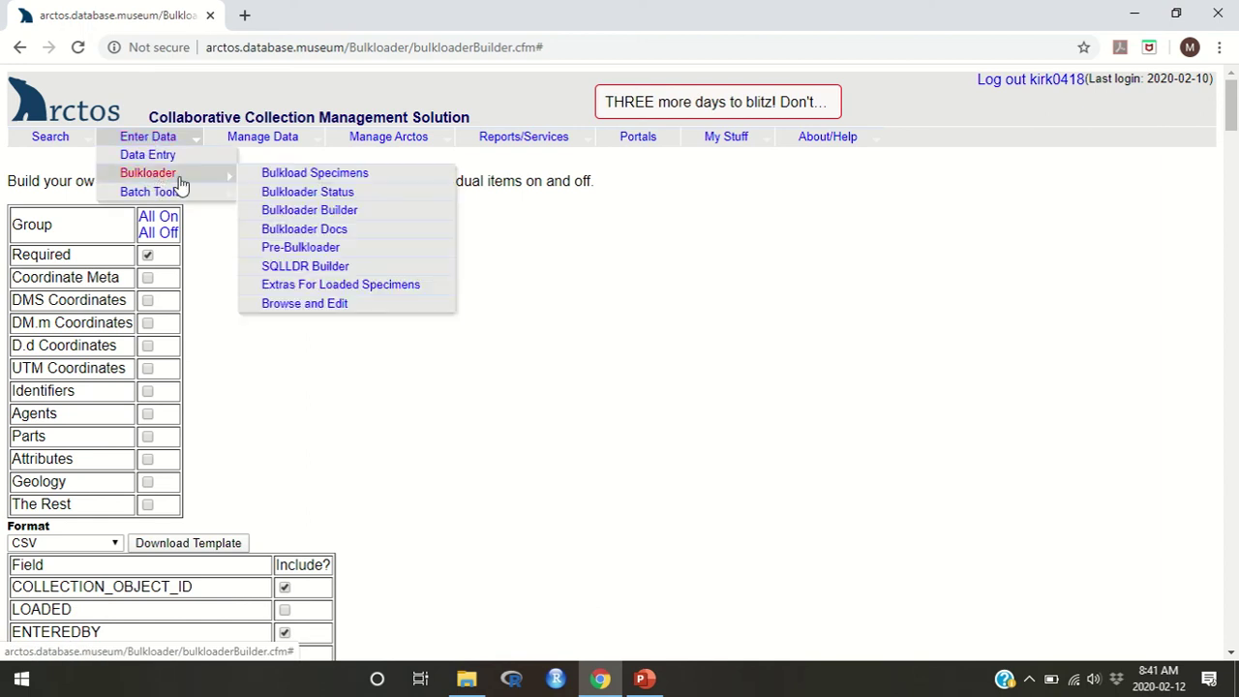
click(279, 180)
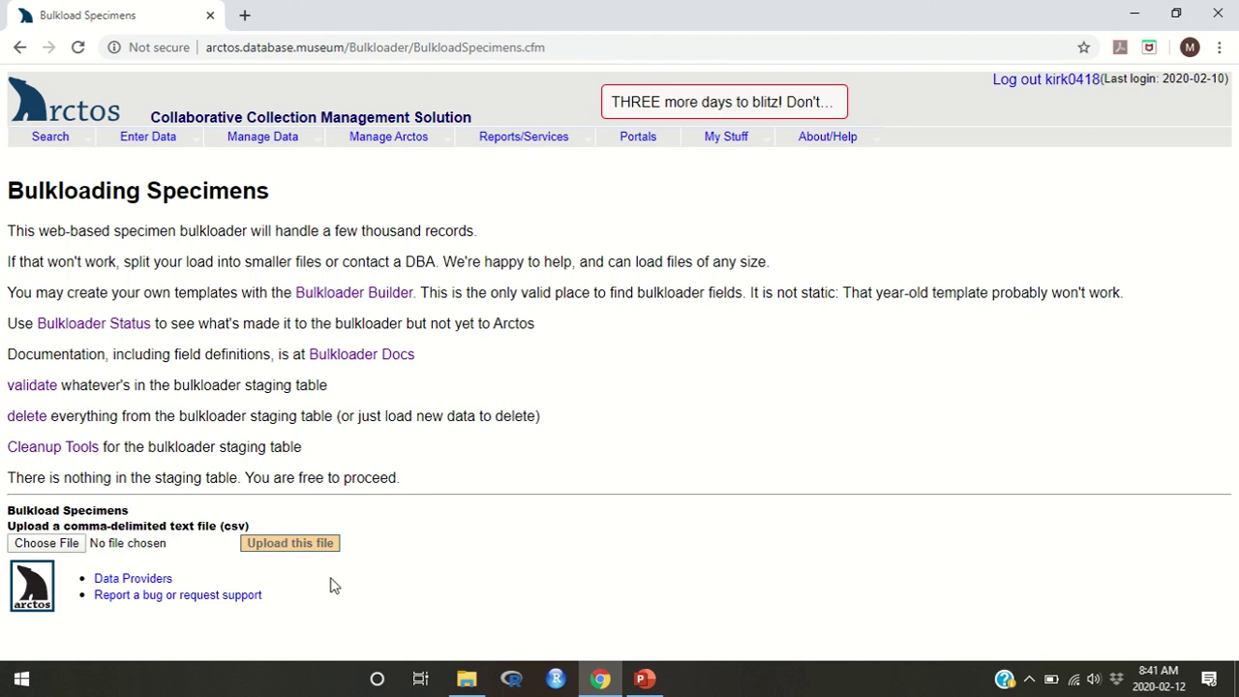
- Choose FishBulkloadingTemplate_MAK-load11 from Museum Collections > Webinar as the upload file
click(44, 544)
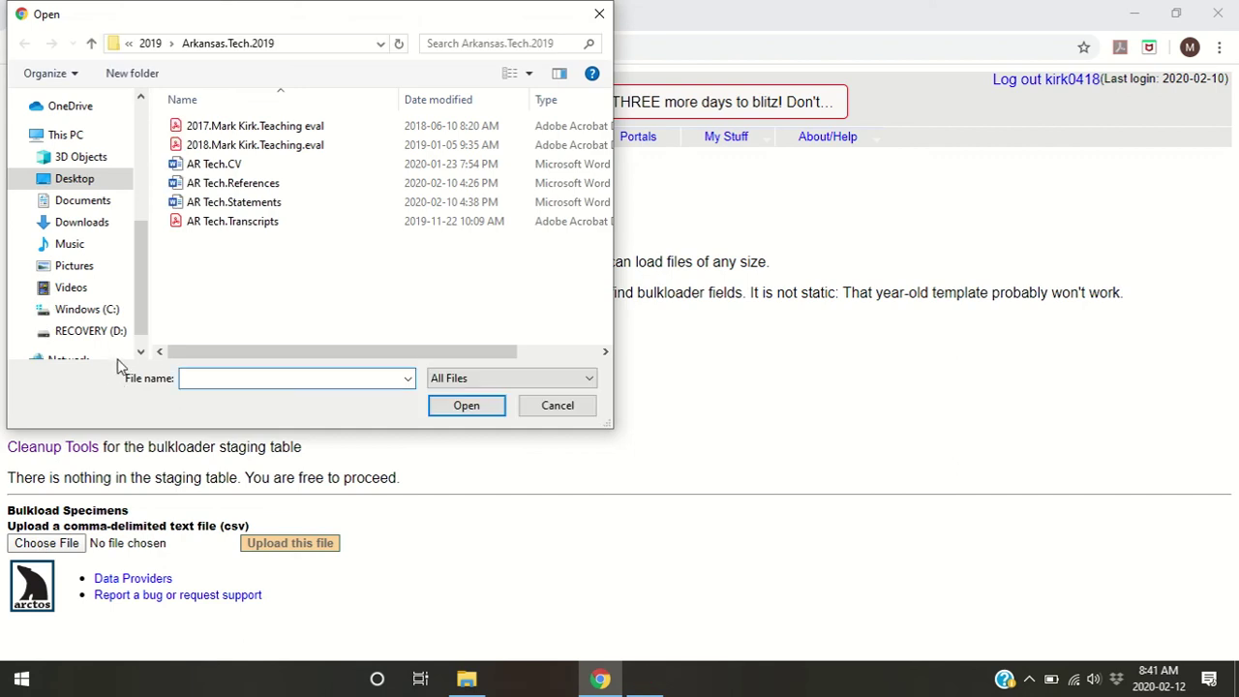
drag(140, 332, 150, 247)
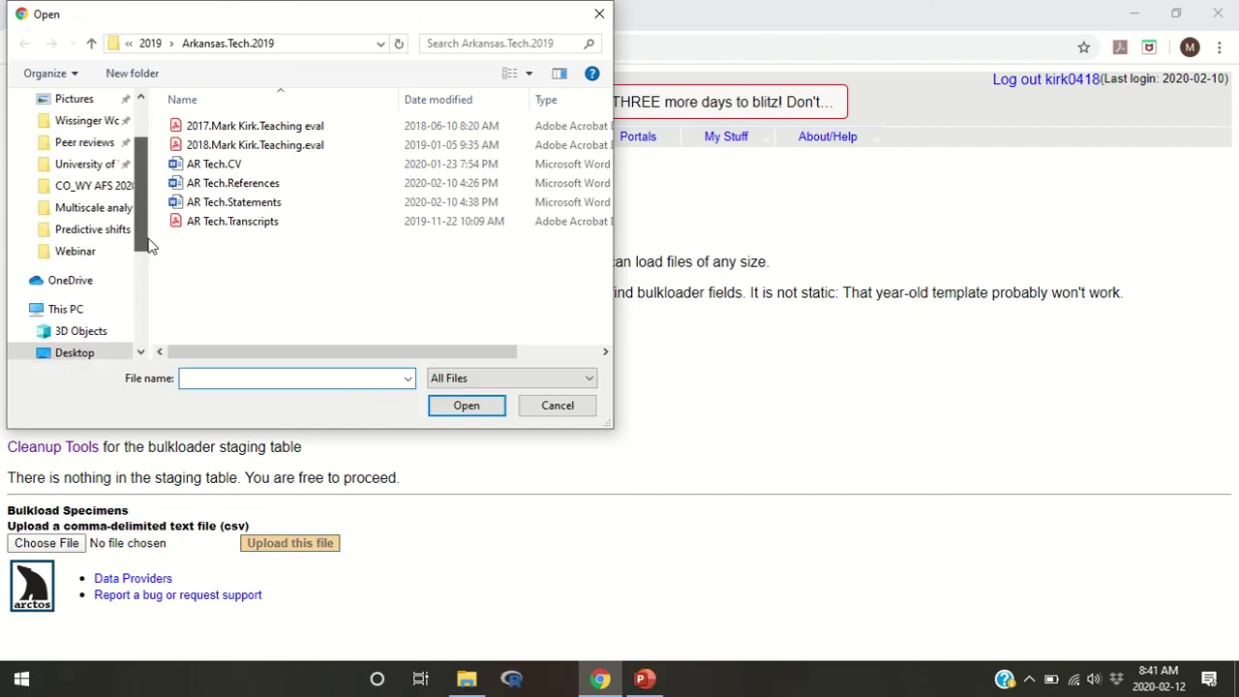
click(105, 167)
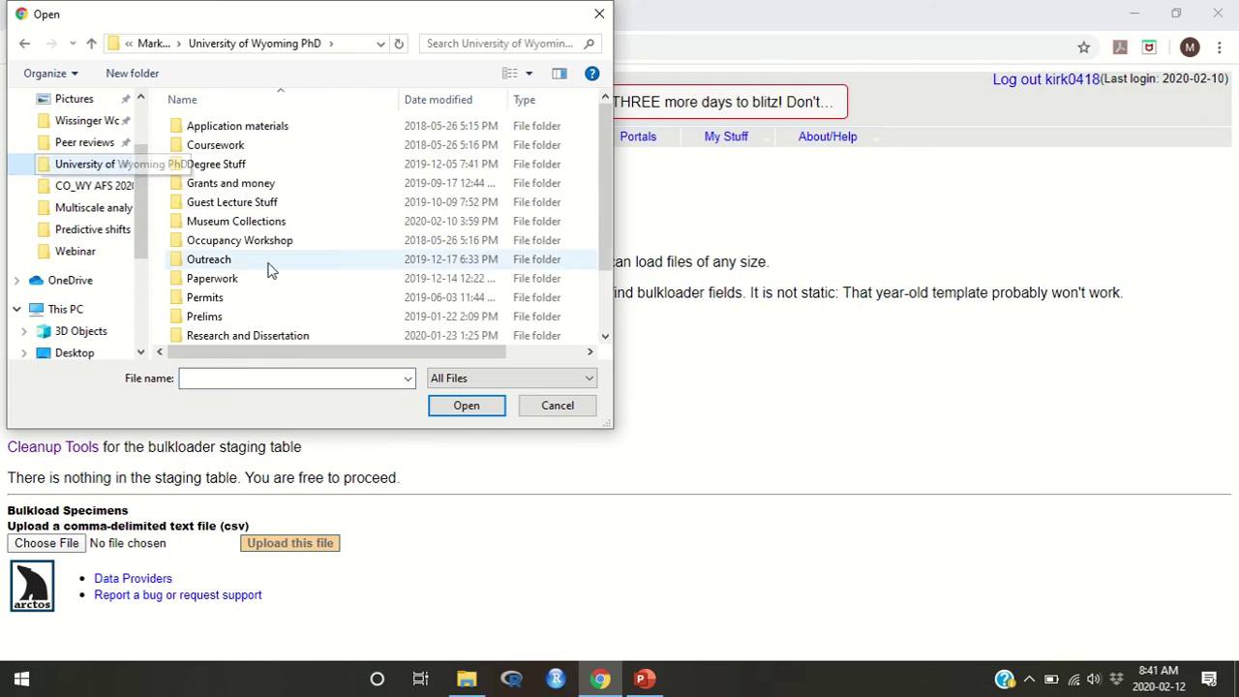
double_click(273, 223)
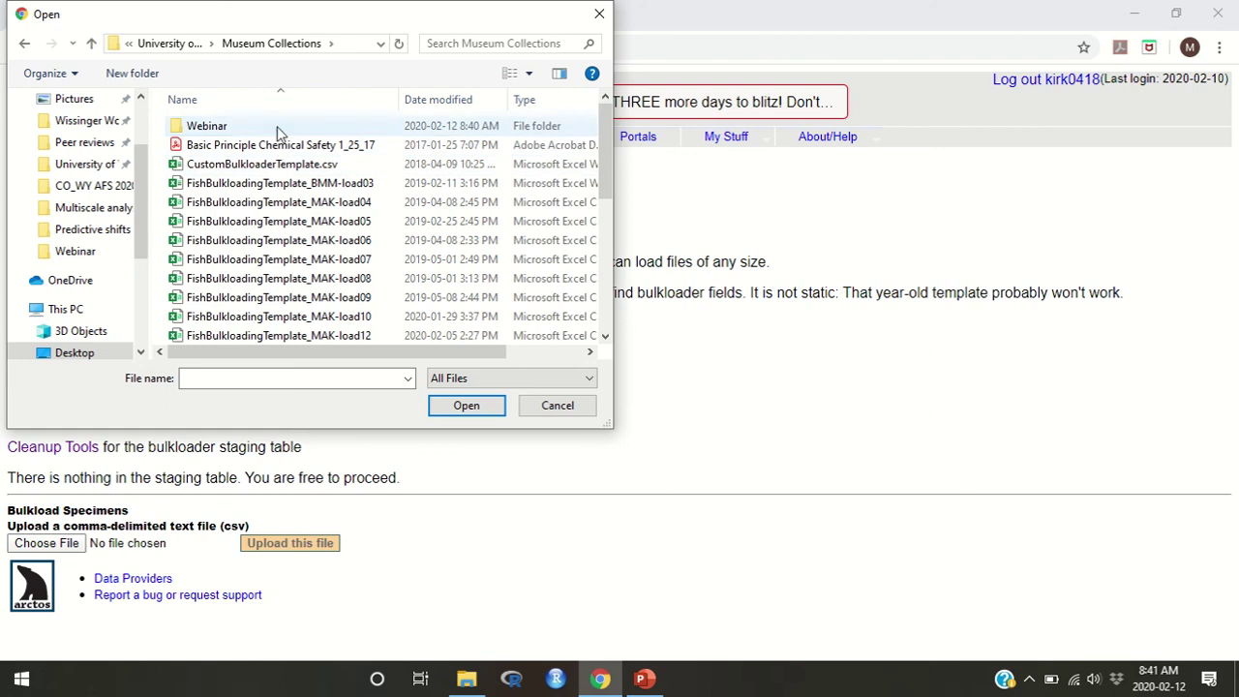
double_click(278, 127)
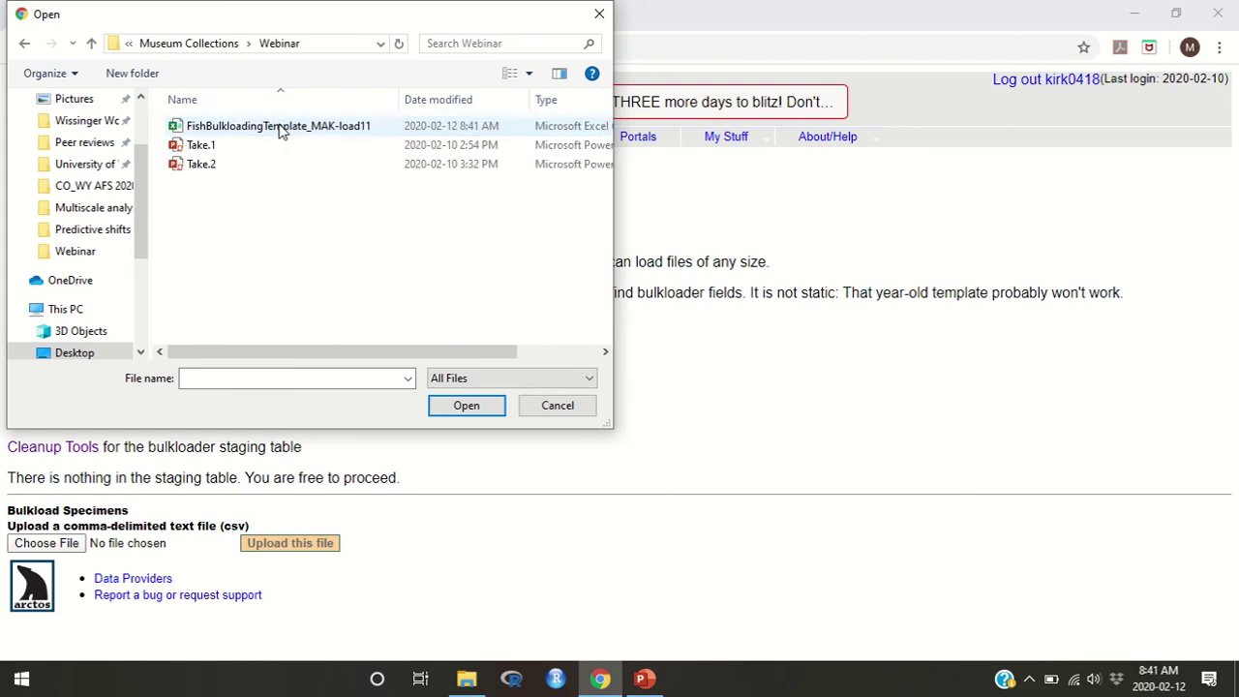
click(279, 132)
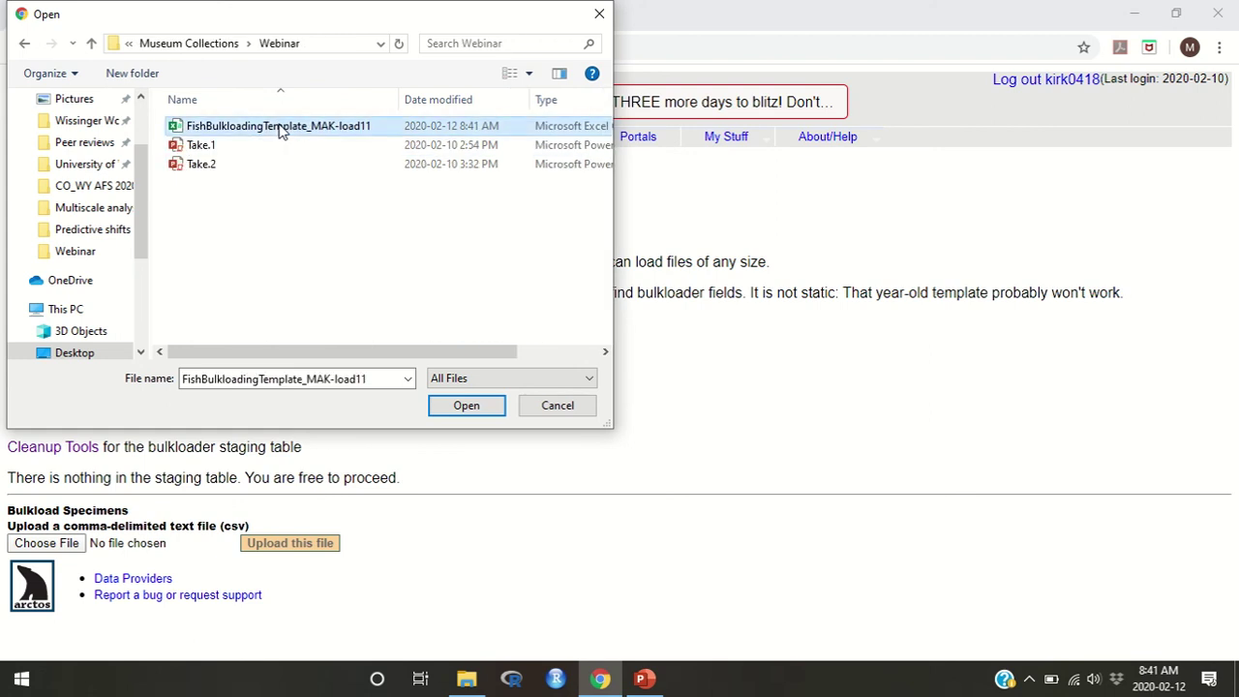
click(464, 414)
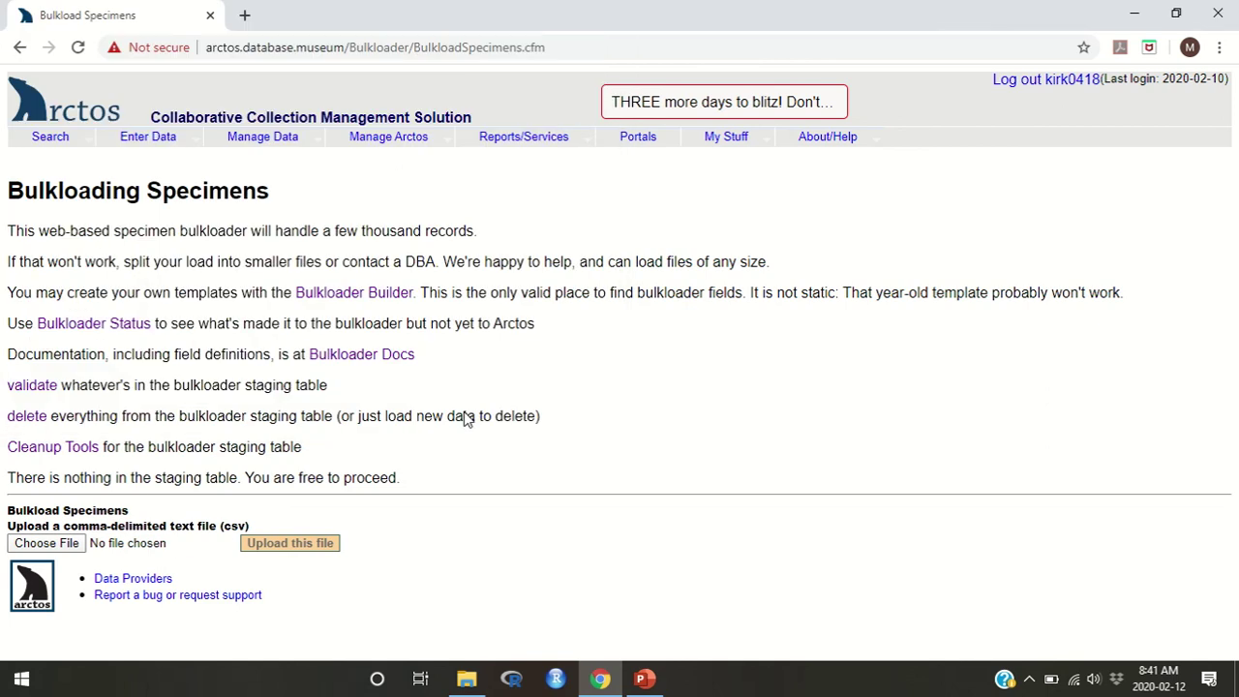
- Upload the CSV, check and load the three records, and download the error data as bulkloader_stage.csv
click(310, 546)
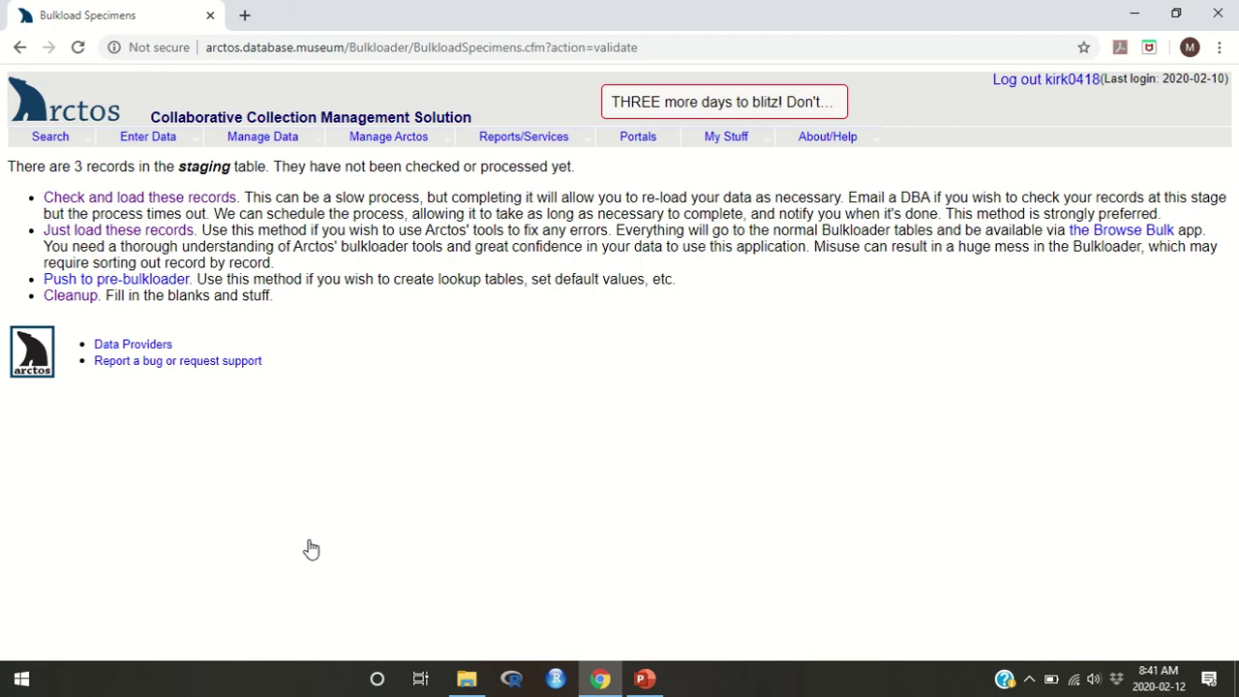
click(223, 197)
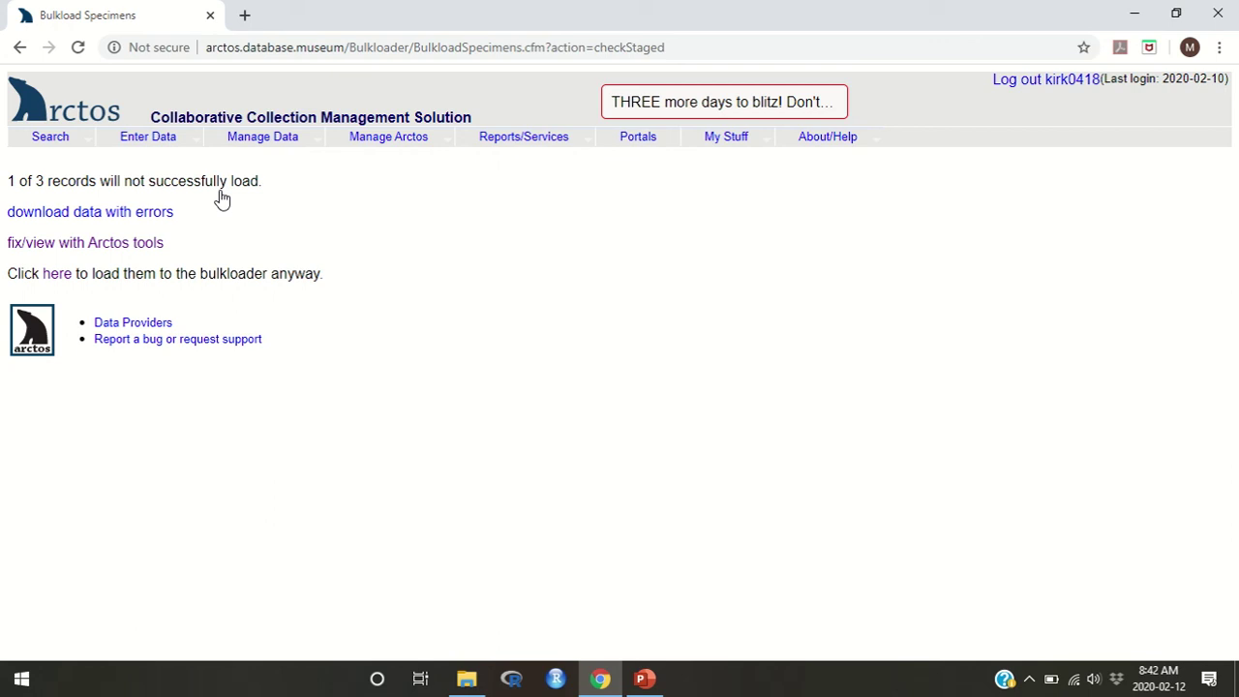
click(144, 219)
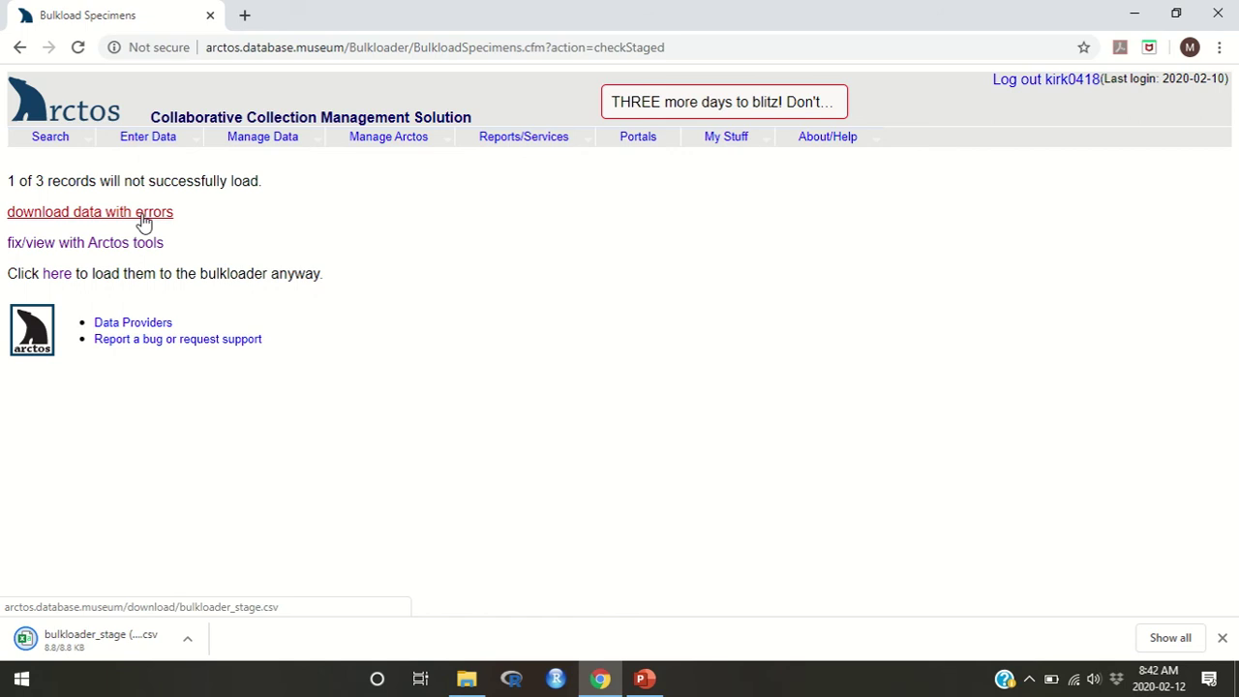
- Open bulkloader_stage.csv, widen LOADED to read the 'Cttus bairdi' taxon-not-found error, then minimize Excel
click(155, 638)
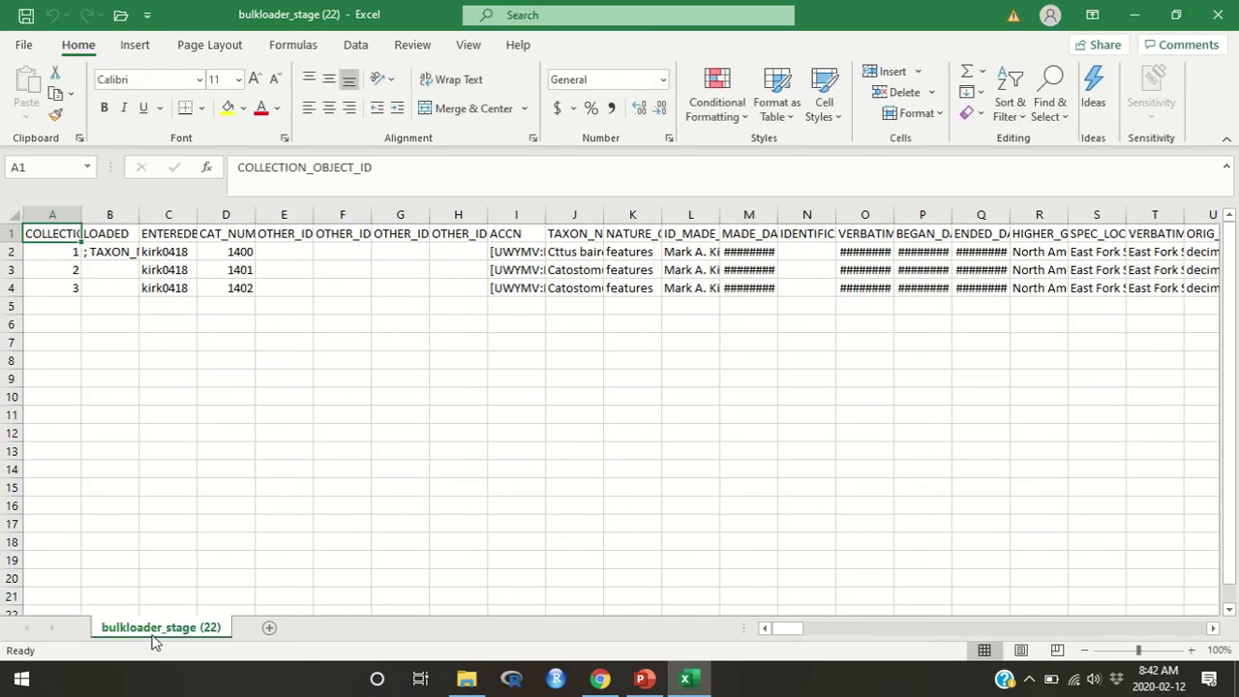
double_click(139, 214)
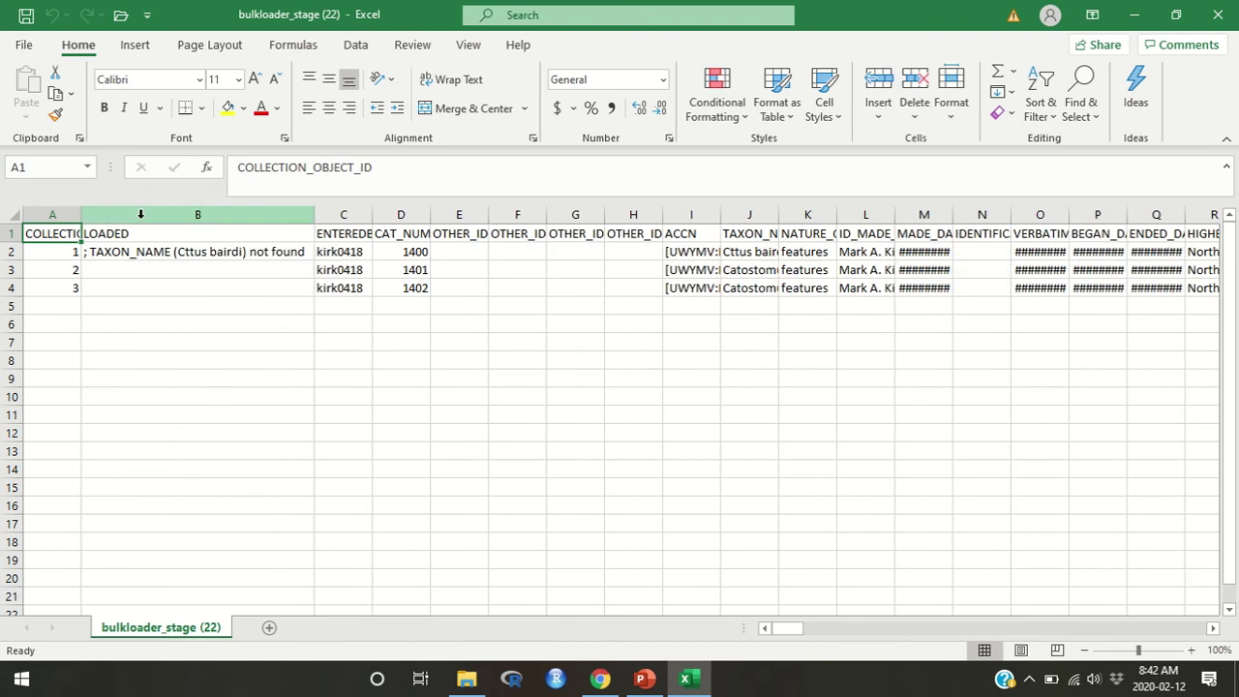
click(140, 214)
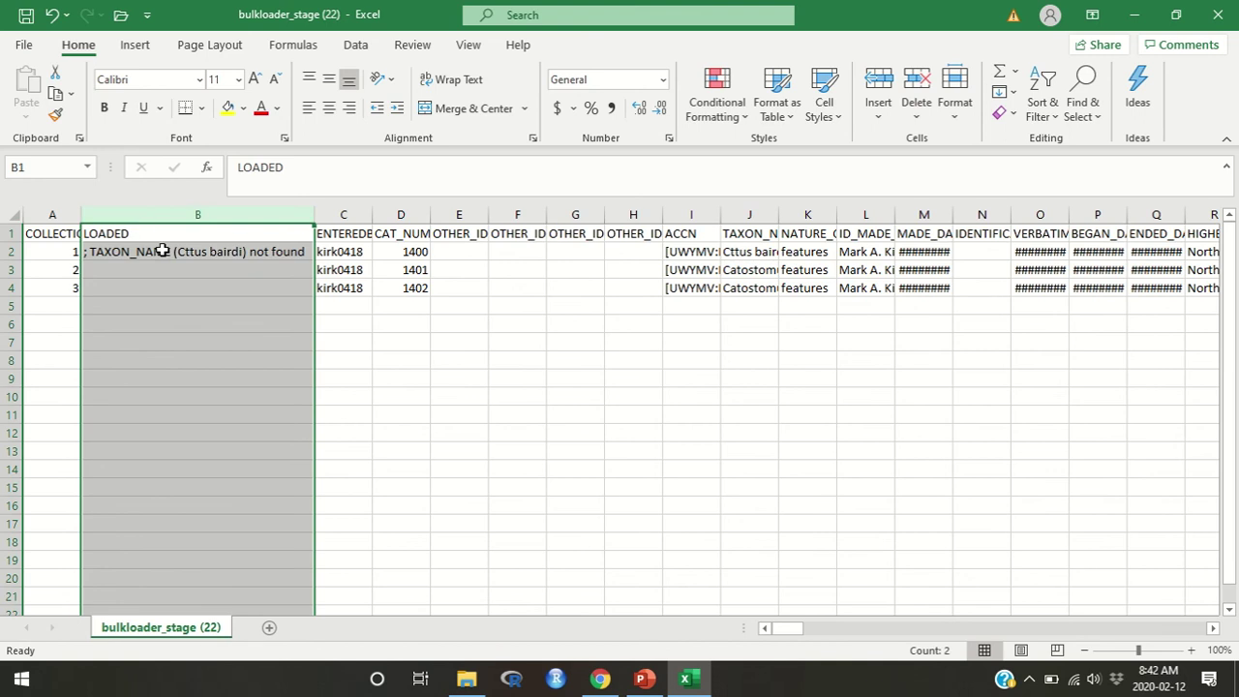
click(161, 251)
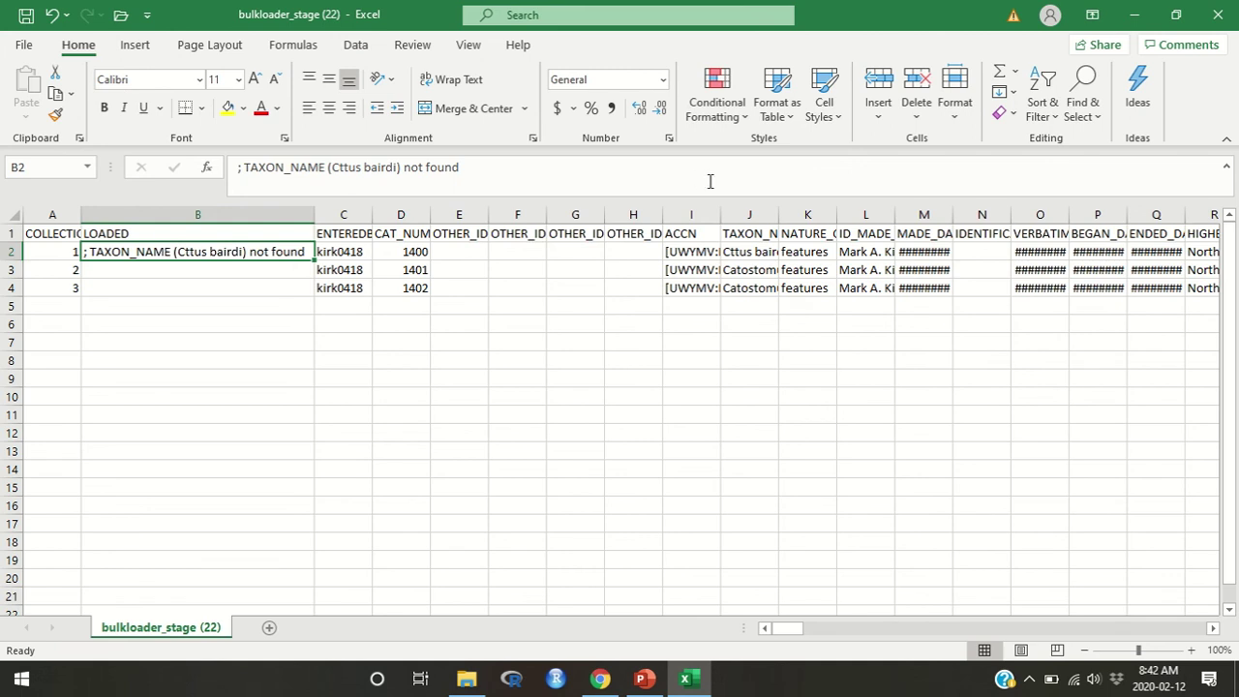
click(1135, 19)
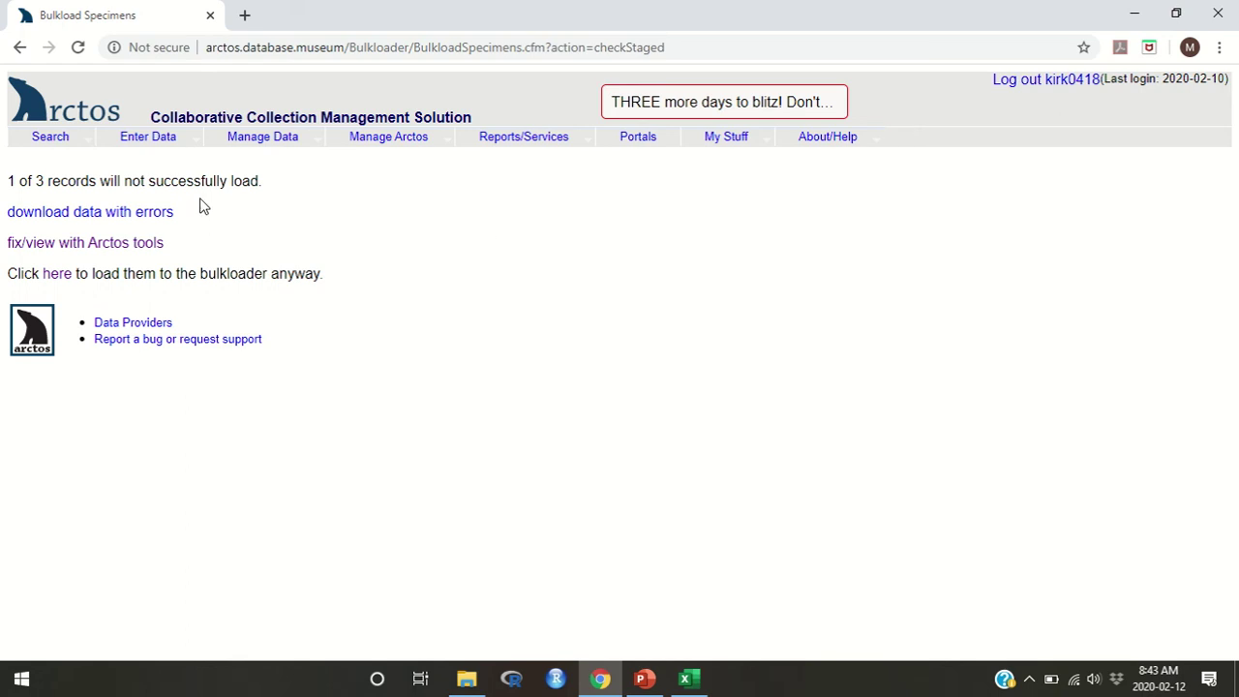
- From Bulkload Specimens, delete all staged records, confirm with 'yep, delete away', and go back to the bulkloader
mouse_move(168, 146)
mouse_move(172, 175)
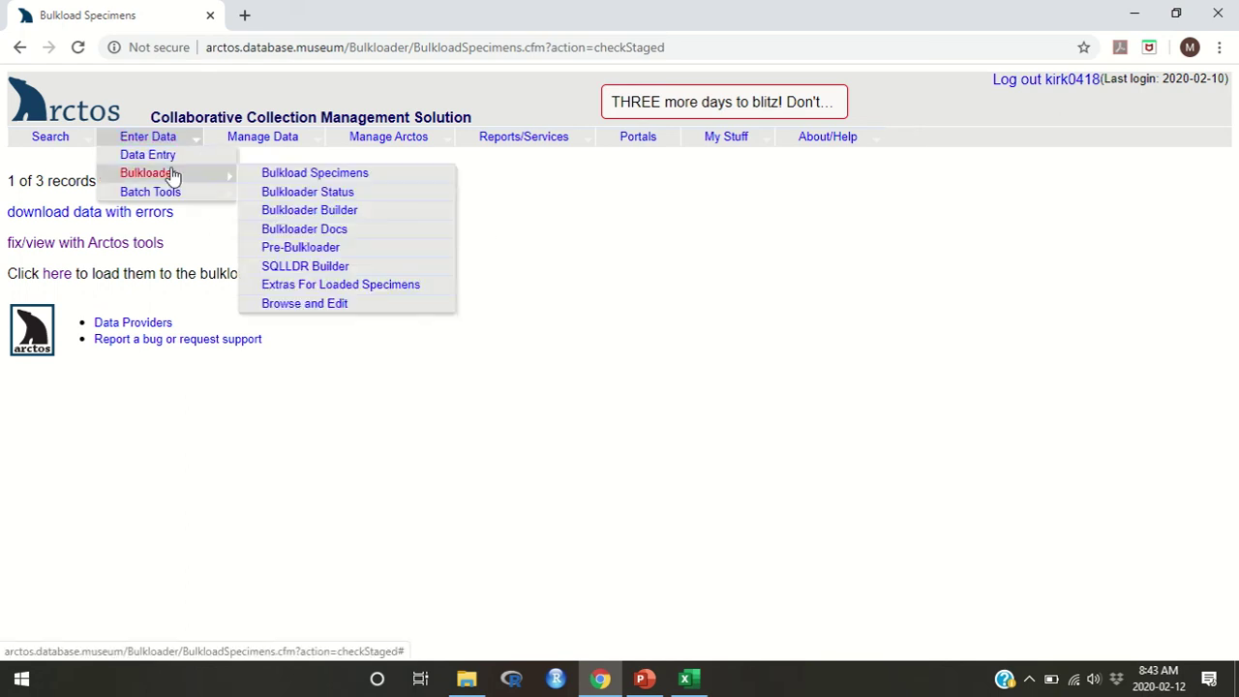
click(299, 174)
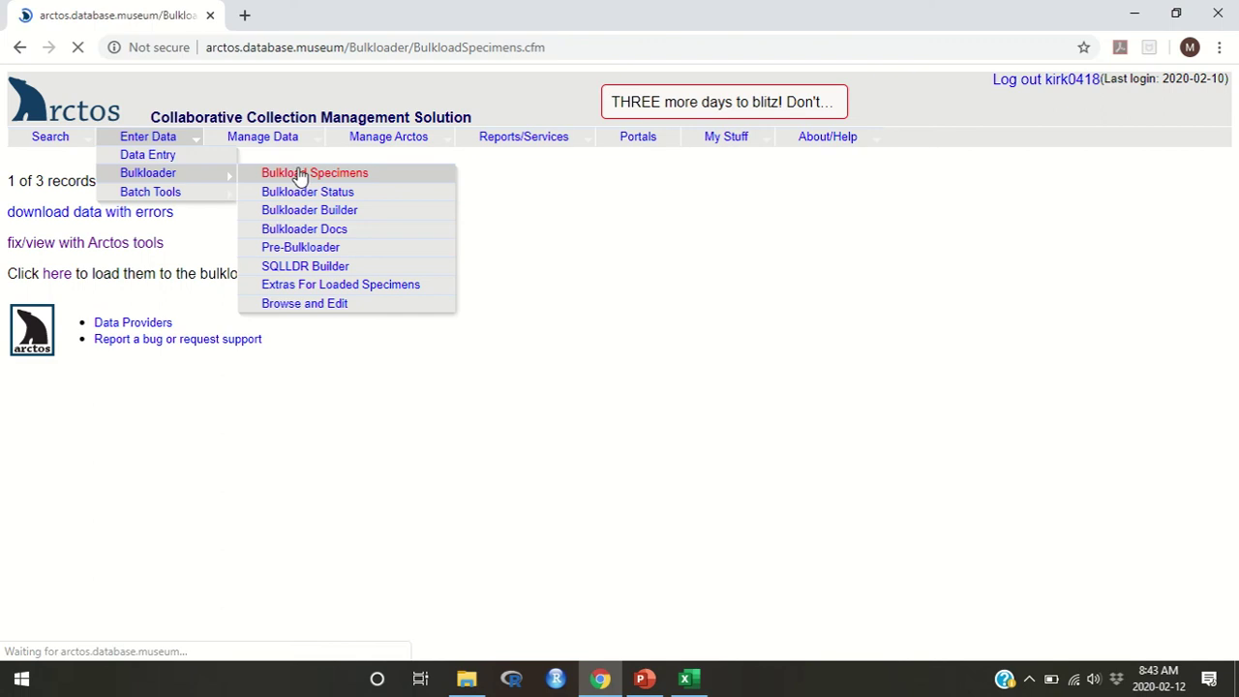
drag(1237, 184, 1237, 261)
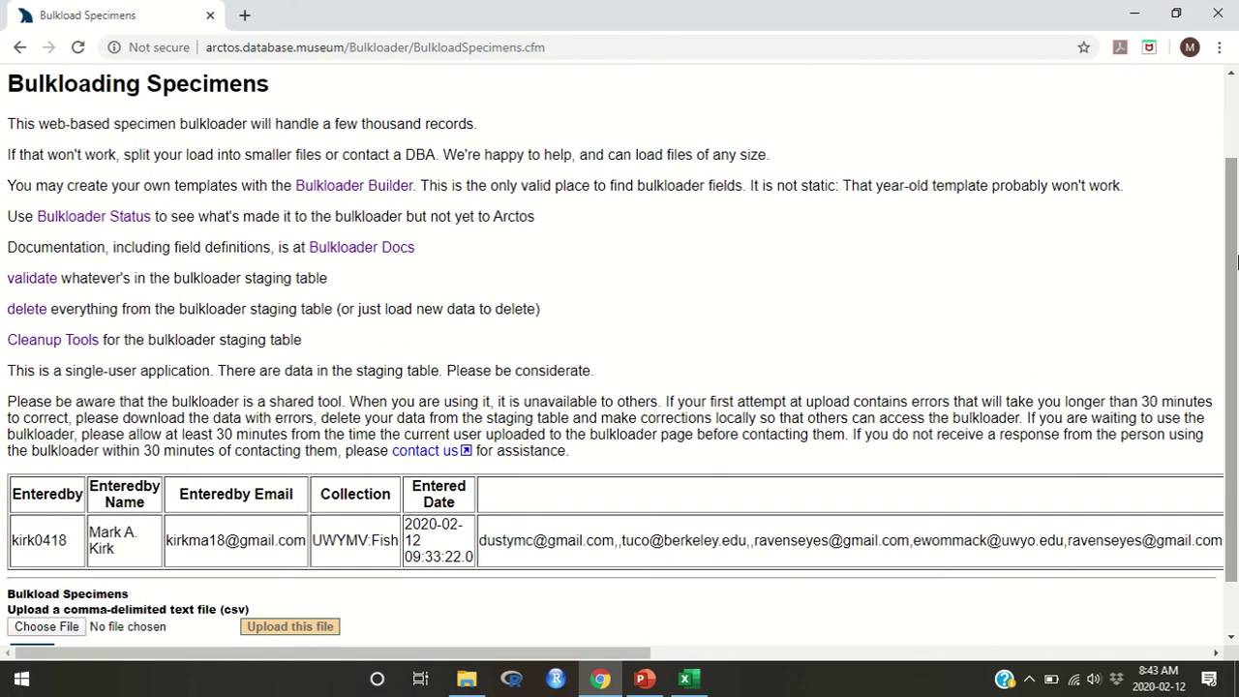
click(19, 316)
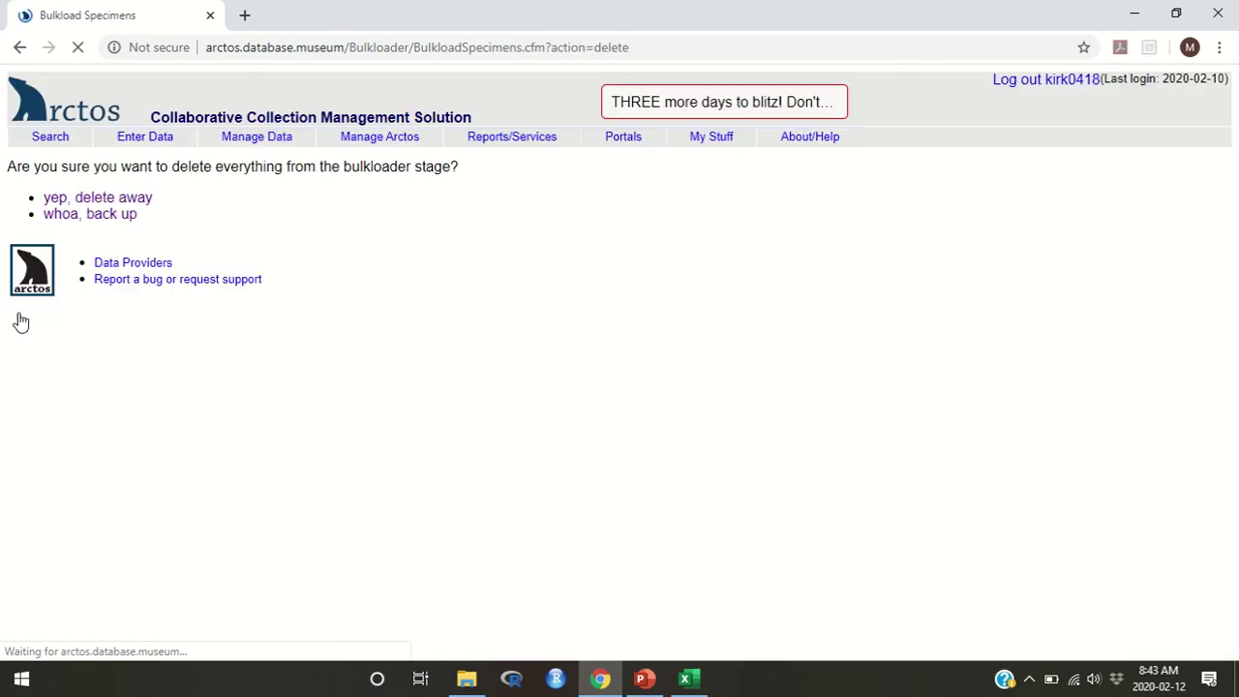
click(145, 197)
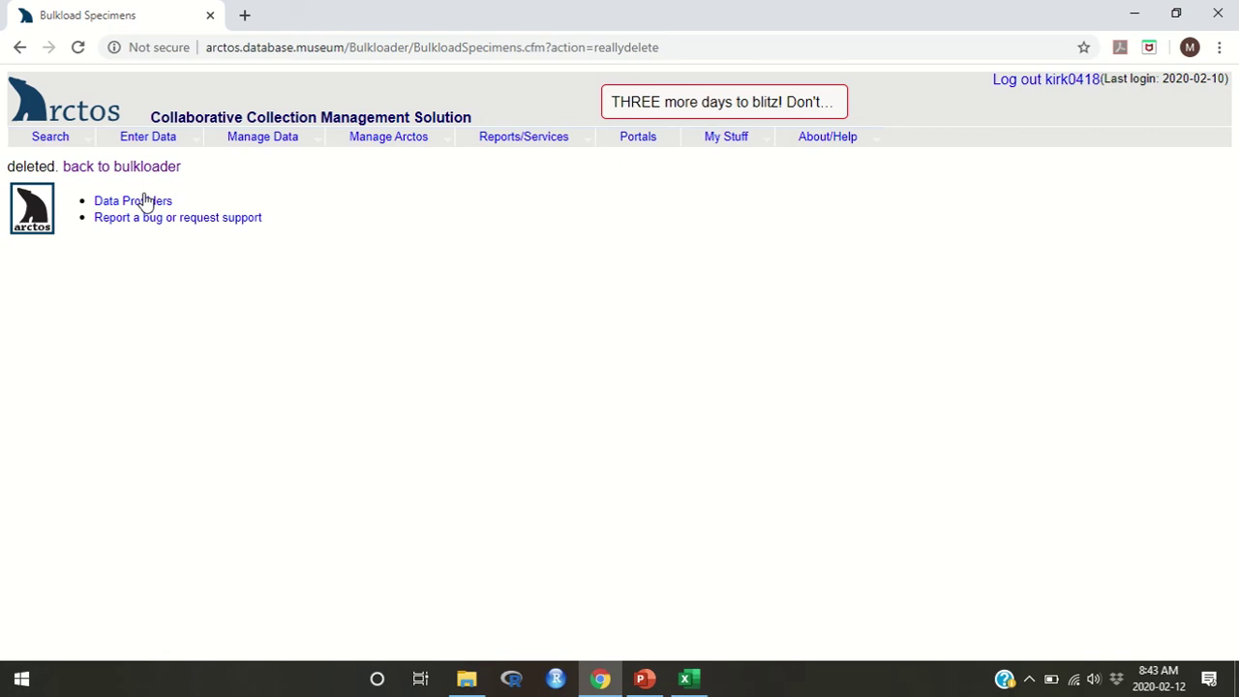
click(145, 171)
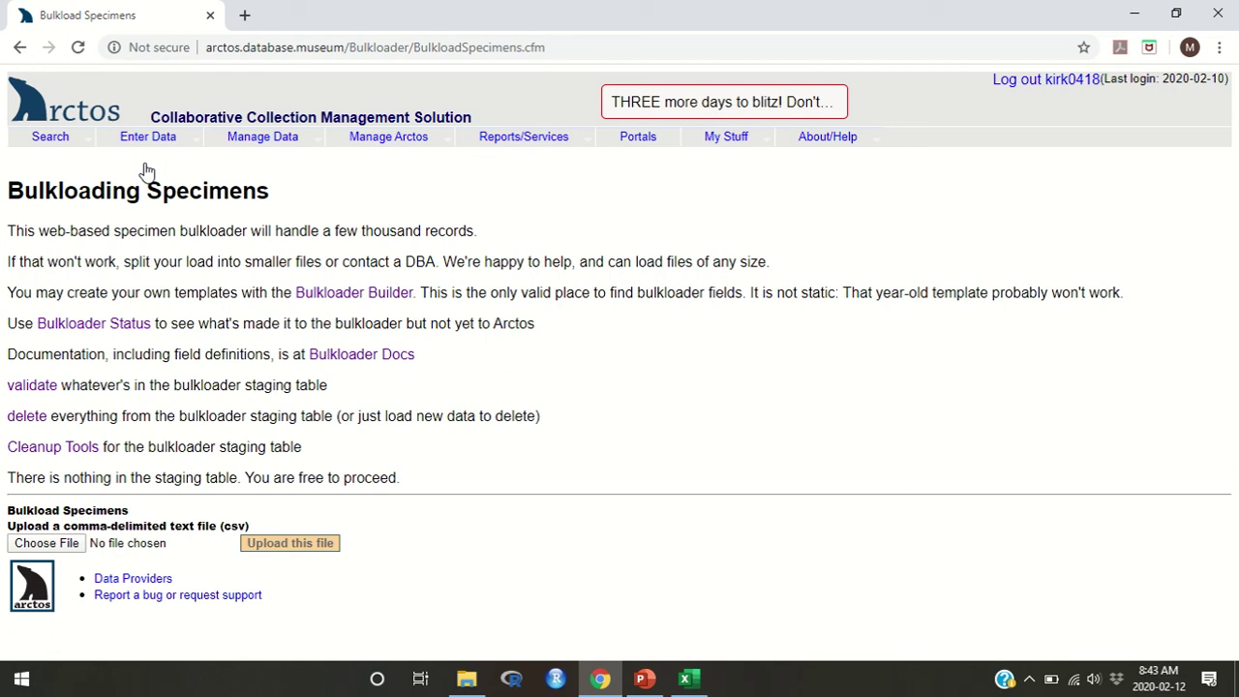
- Close the bulkloader_stage error sheet without saving and open FishBulkloadingTemplate_MAK-load11
click(689, 678)
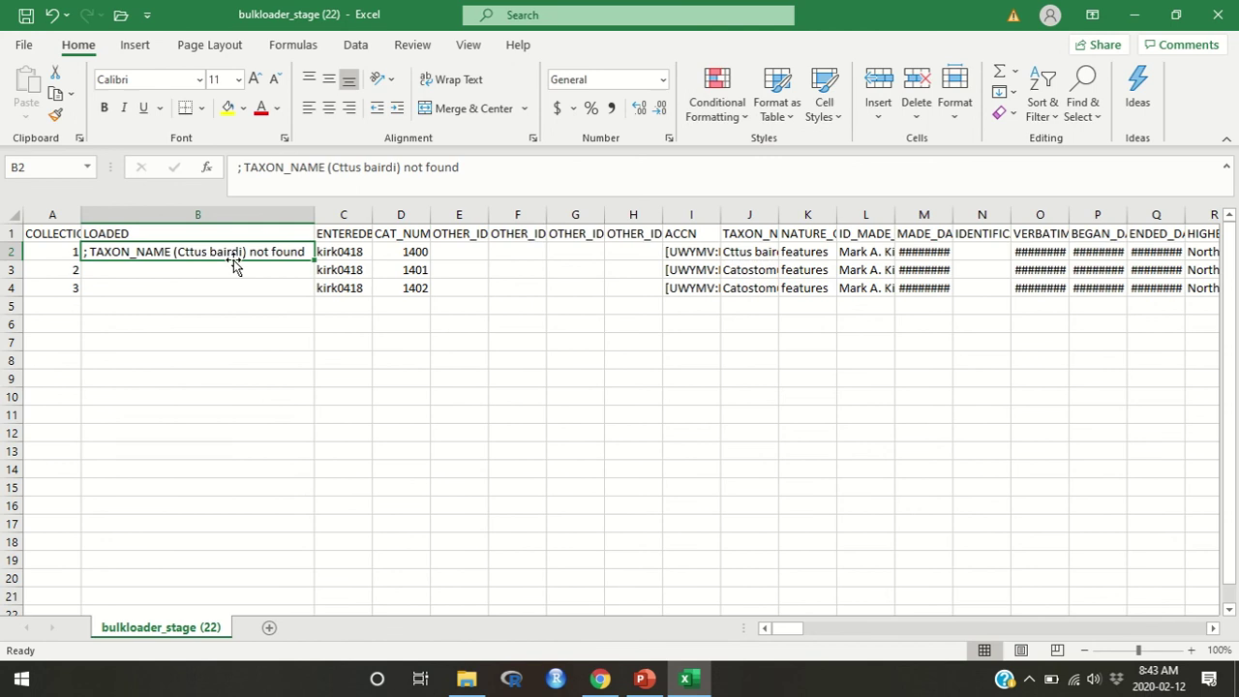
click(1213, 14)
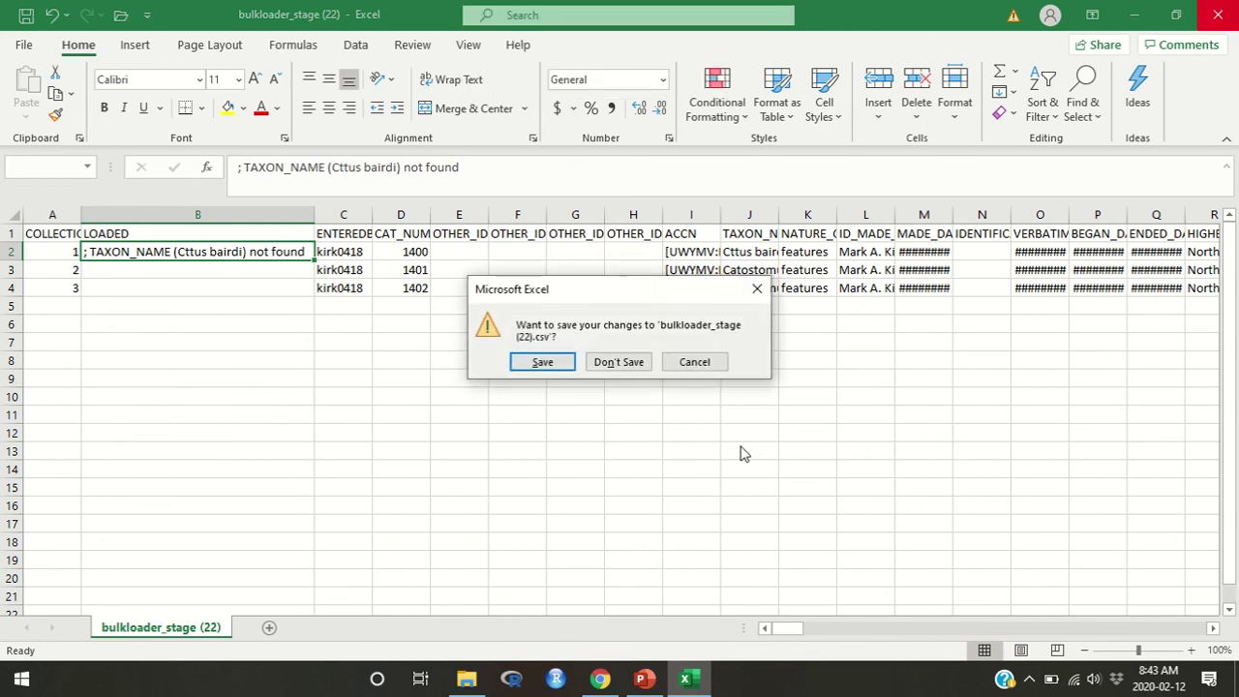
click(625, 366)
click(466, 678)
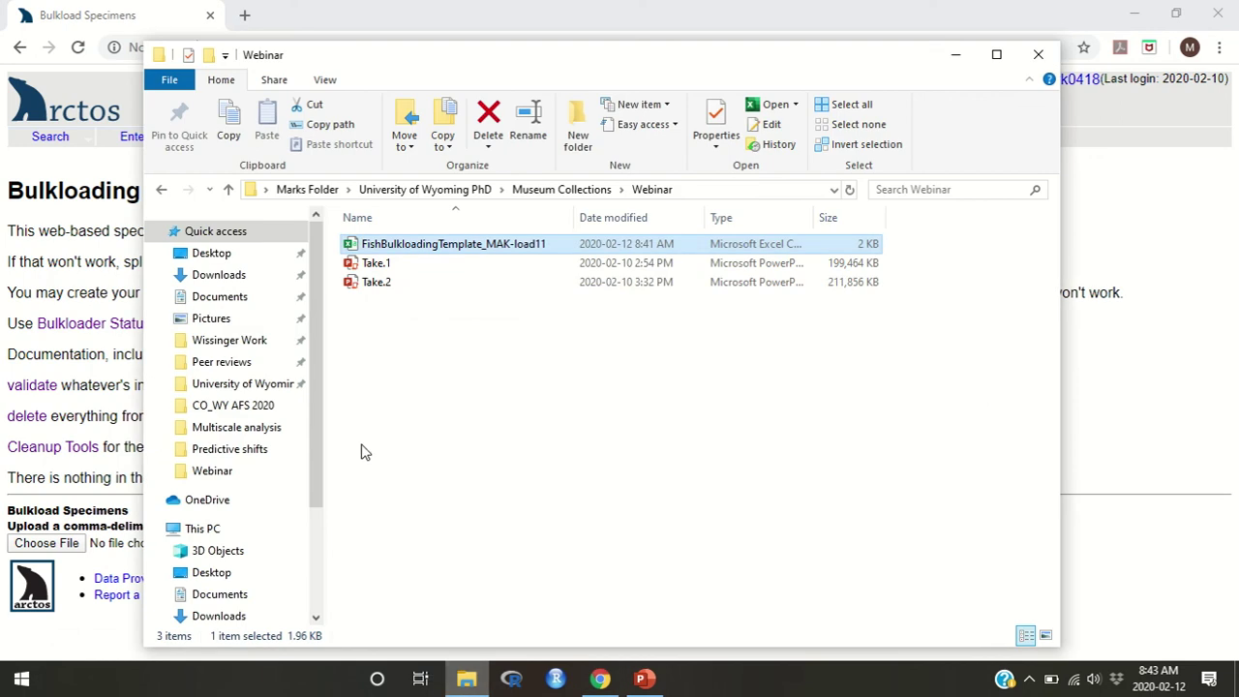
double_click(501, 250)
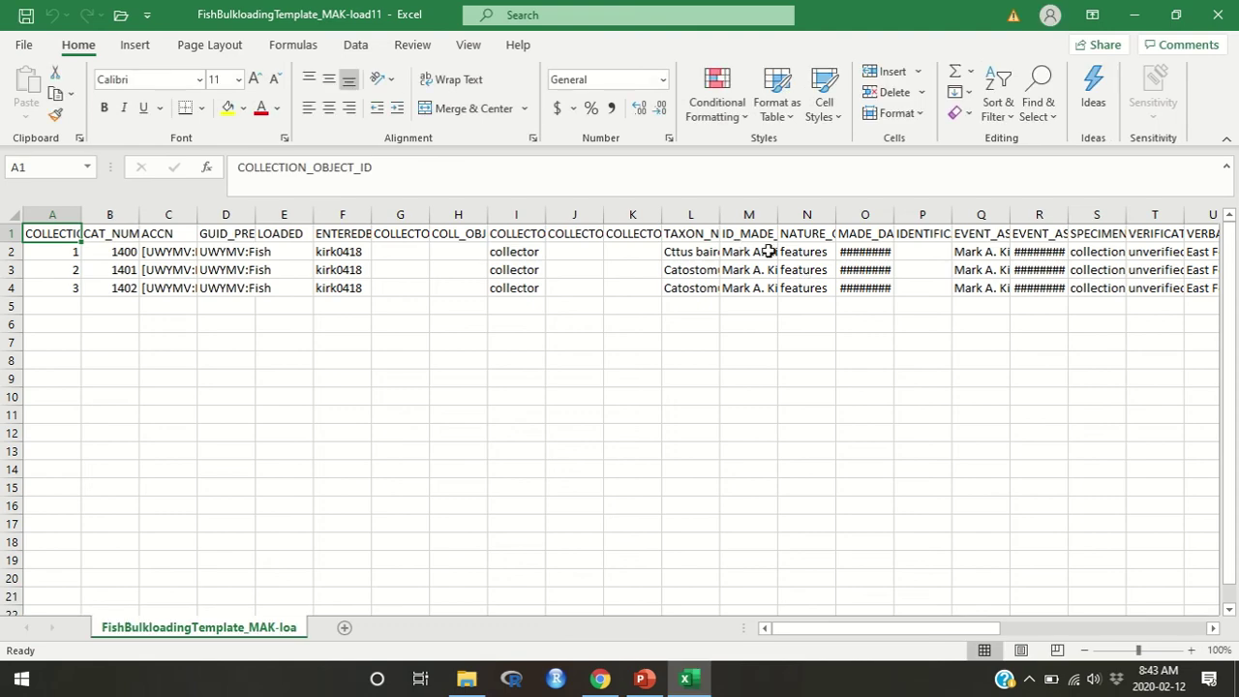
- Correct cell L2 from 'Cttus bairdi' to 'Cottus bairdi' and save the template
click(683, 250)
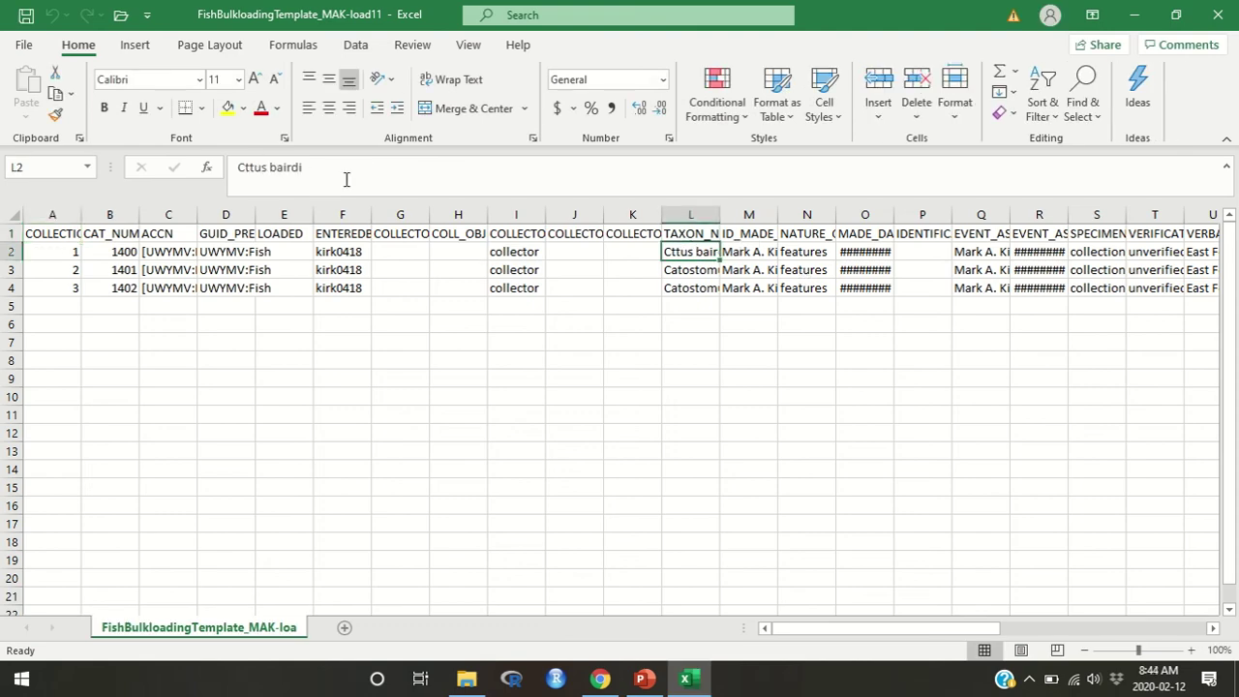
click(263, 168)
click(248, 167)
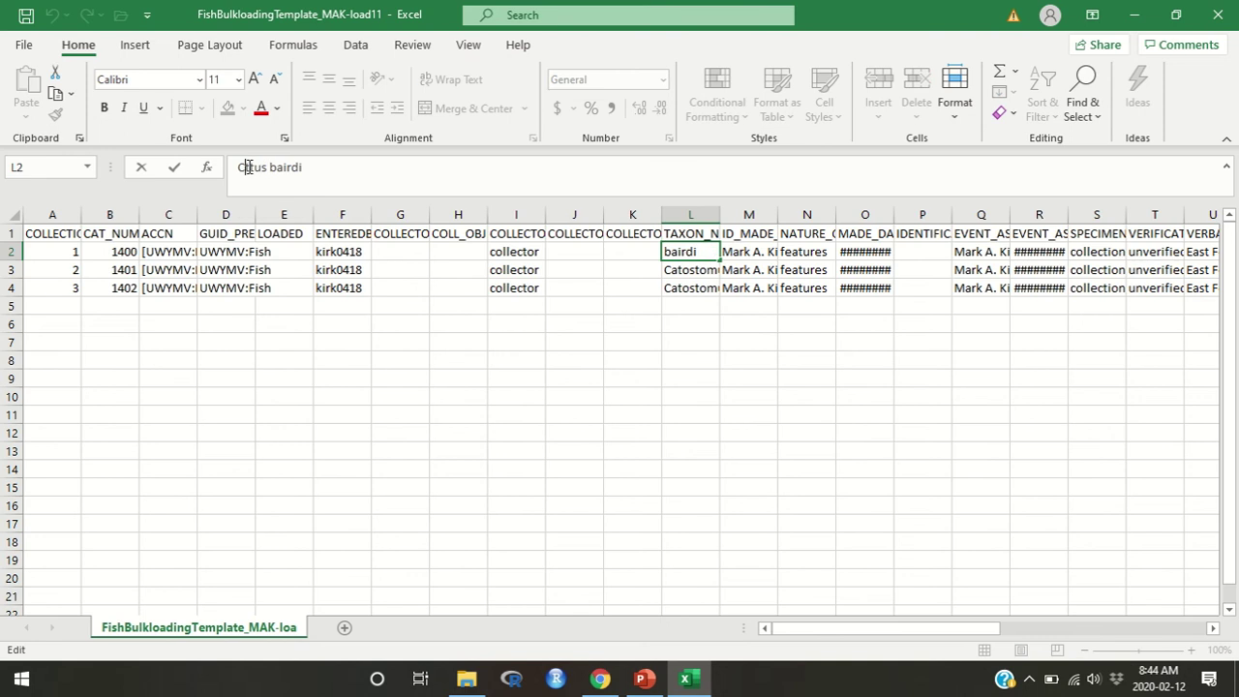
text(o)
key(Return)
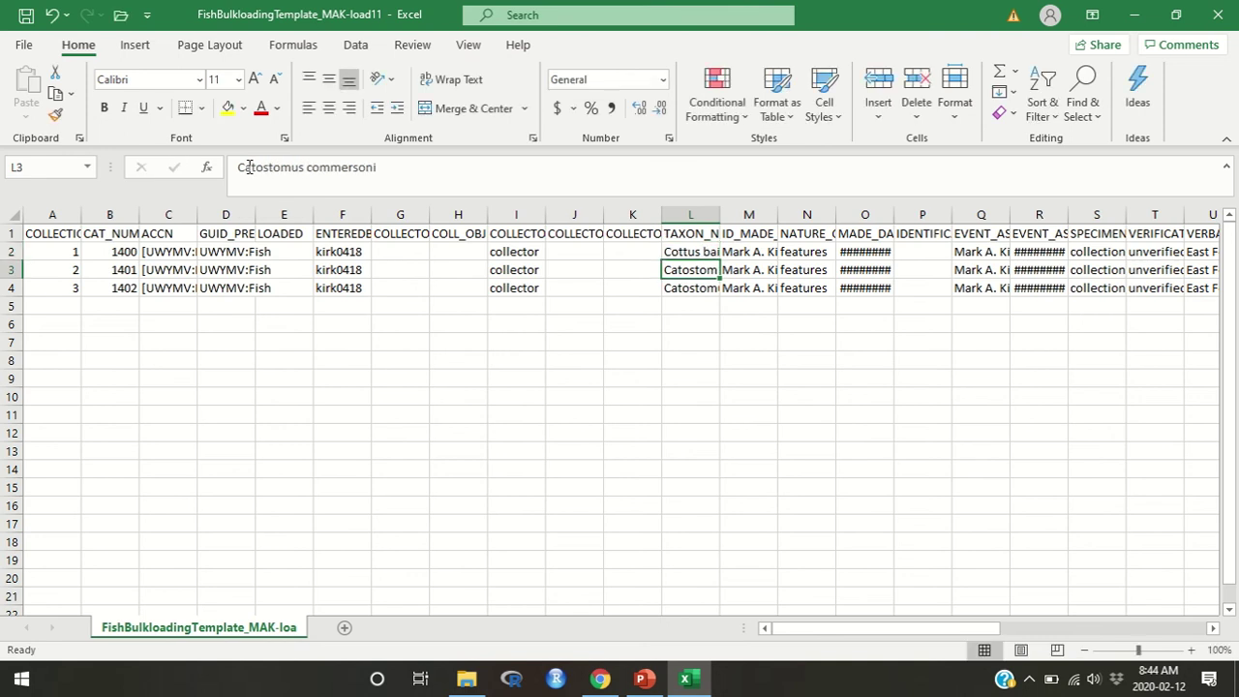
key(ctrl+s)
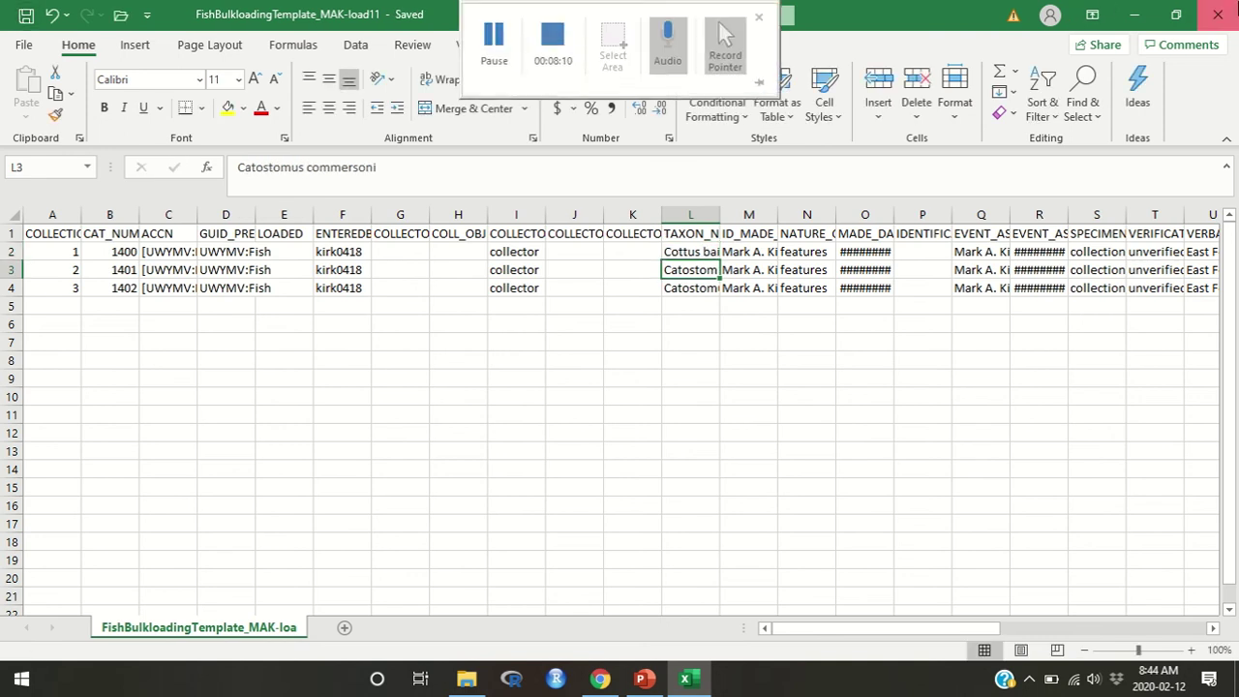
- Close Excel and open FishBulkloadingTemplate_MAK-load11 as plain text in Notepad
click(1218, 15)
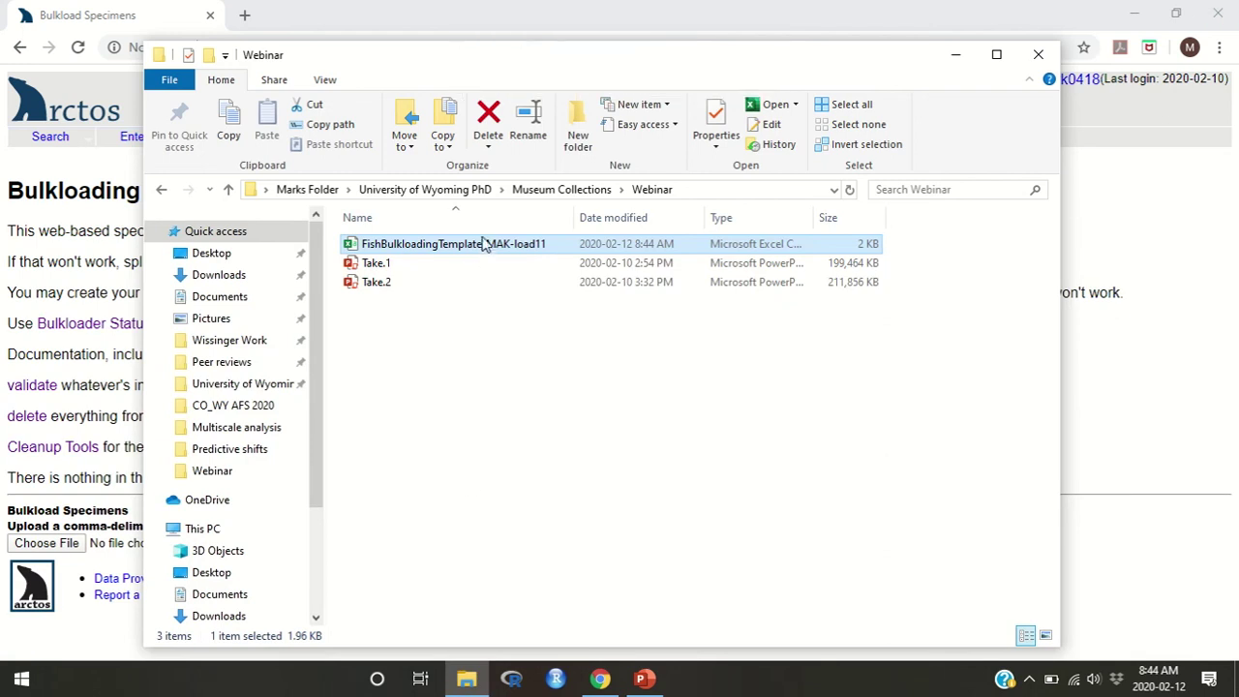
right_click(482, 243)
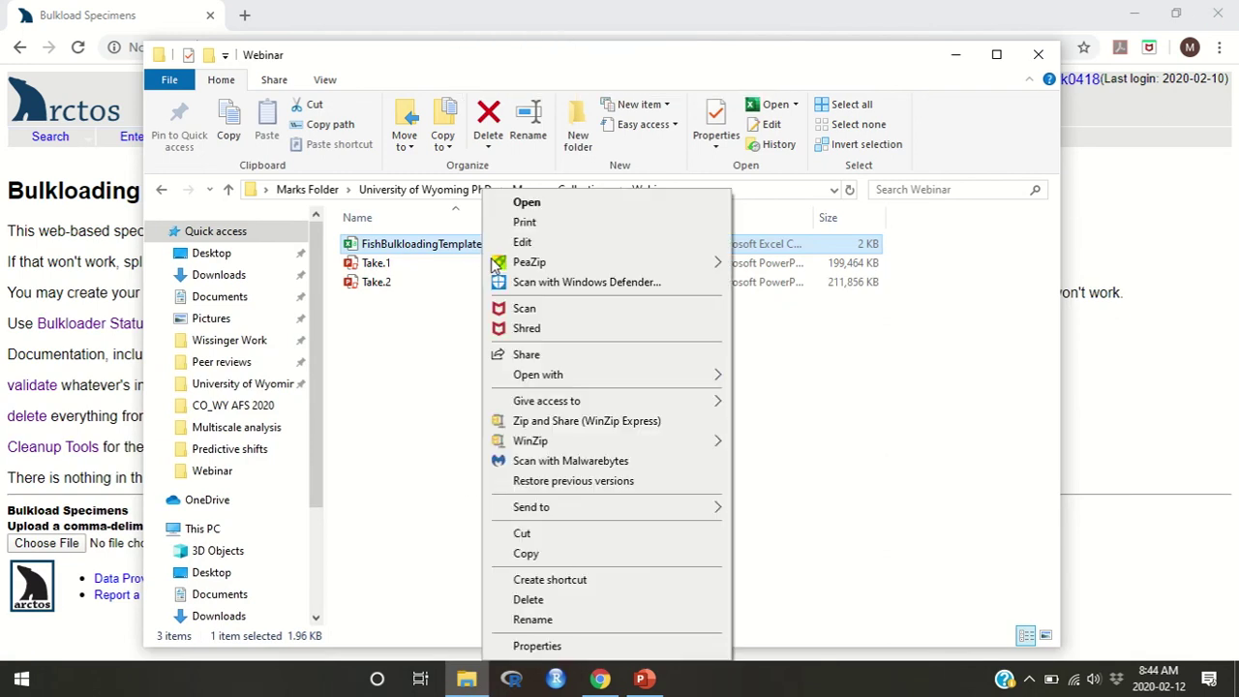
mouse_move(605, 374)
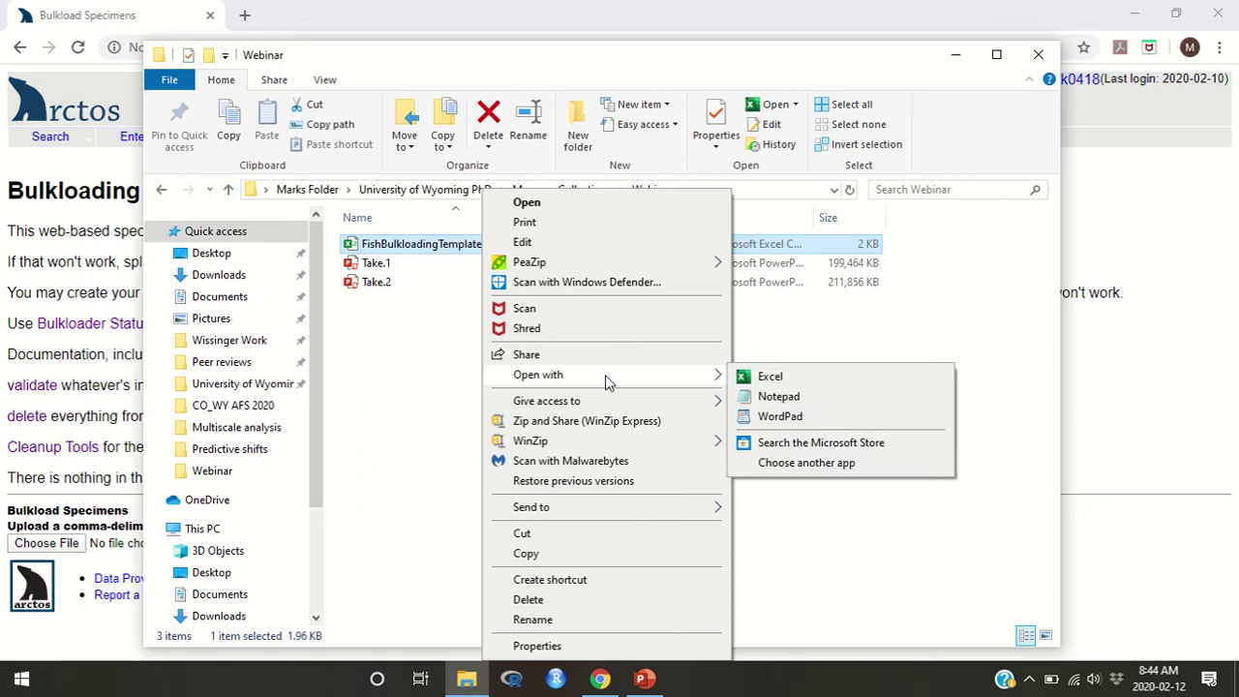
click(755, 393)
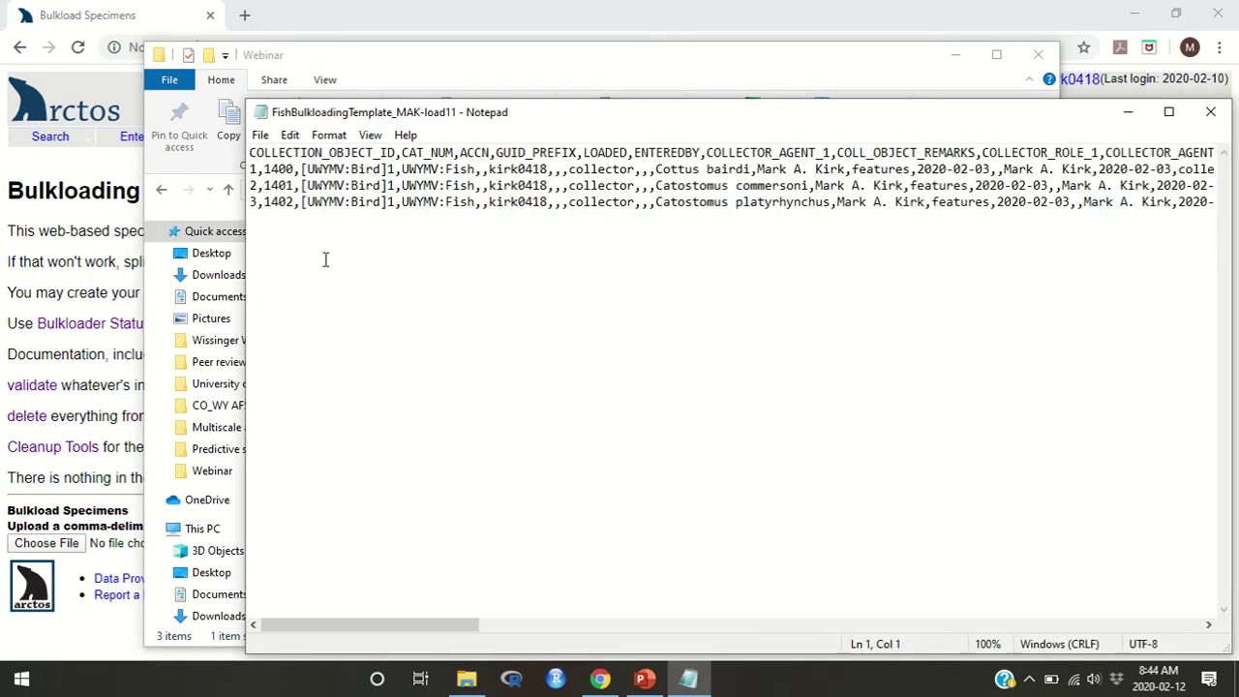
- Delete the trailing blank line, save the CSV, and return to the Arctos bulkloader page
click(339, 231)
key(BackSpace)
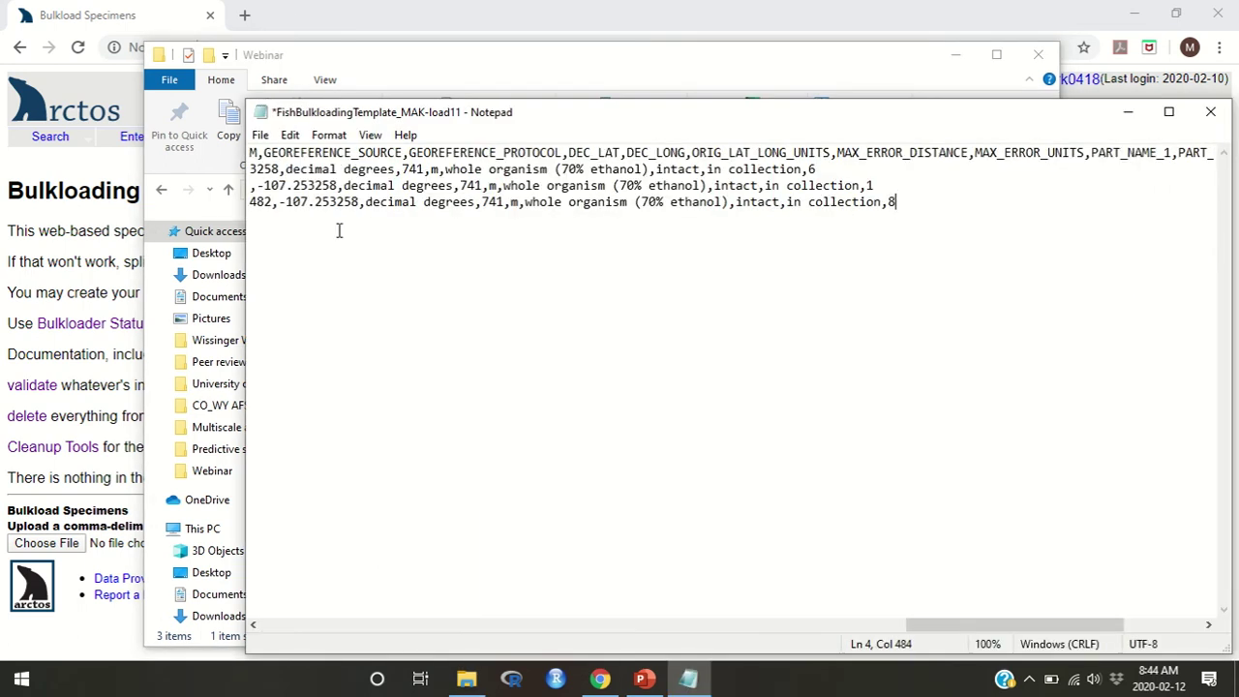
click(260, 135)
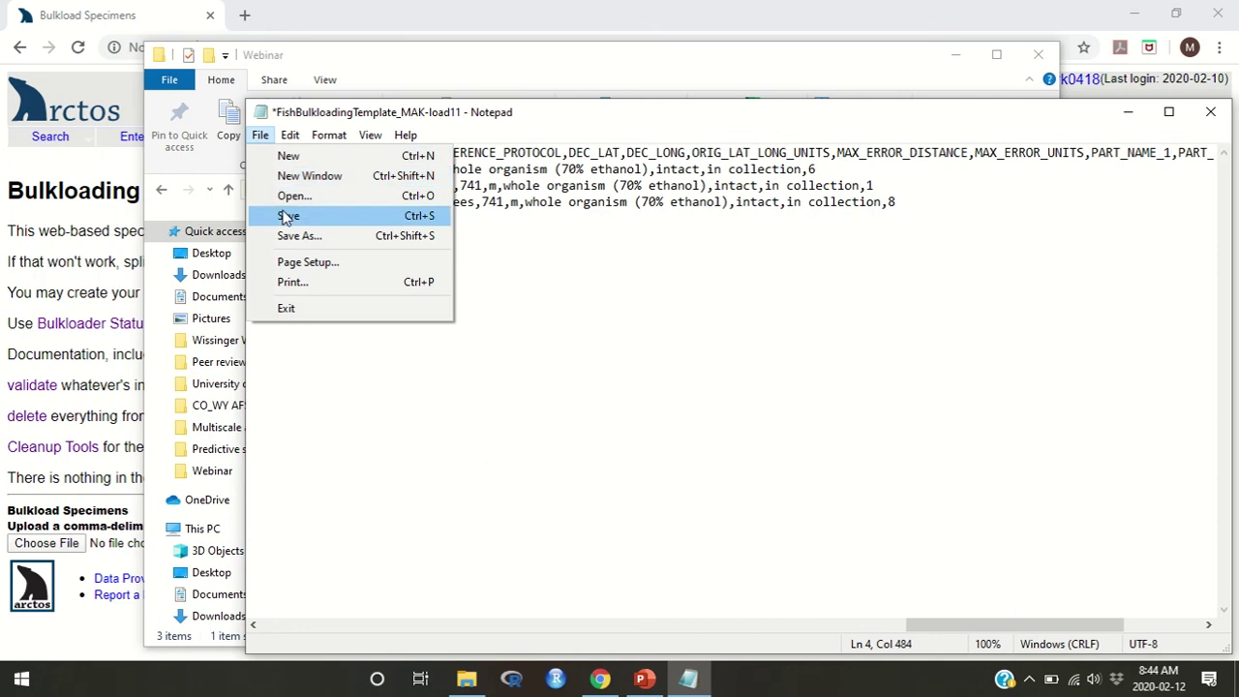
click(286, 215)
click(131, 8)
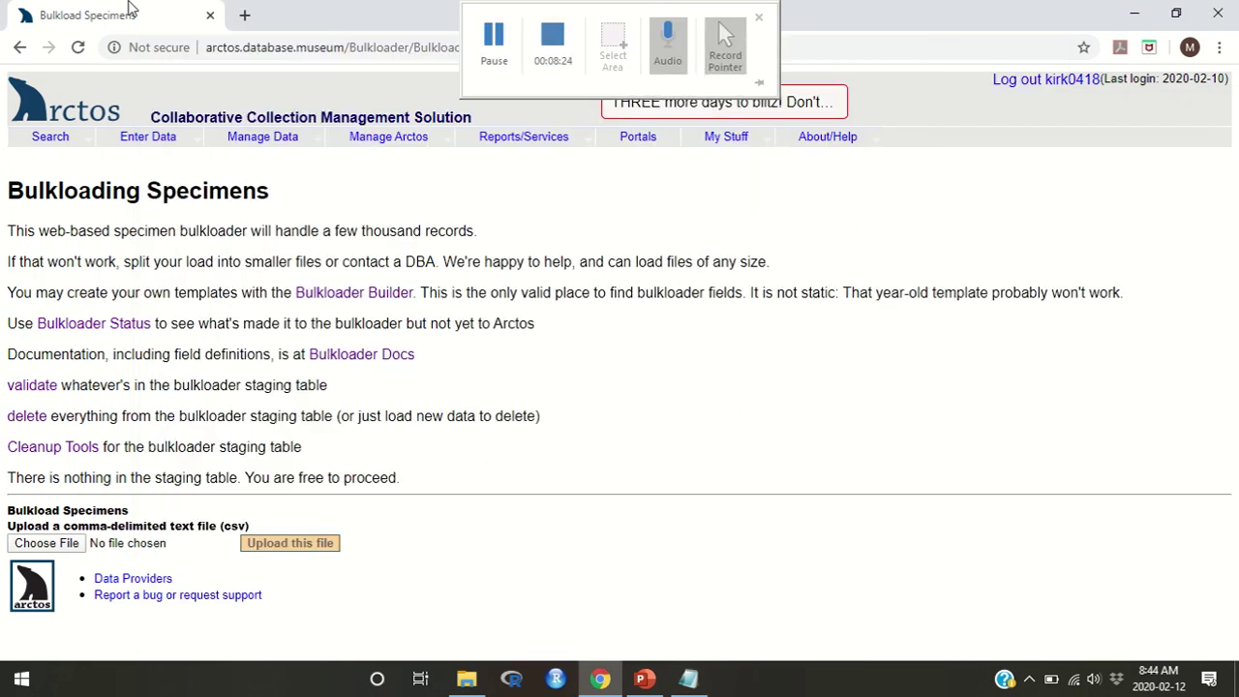
- Upload FishBulkloadingTemplate_MAK-load11 and check and load its three records into the Bulkloader
click(82, 536)
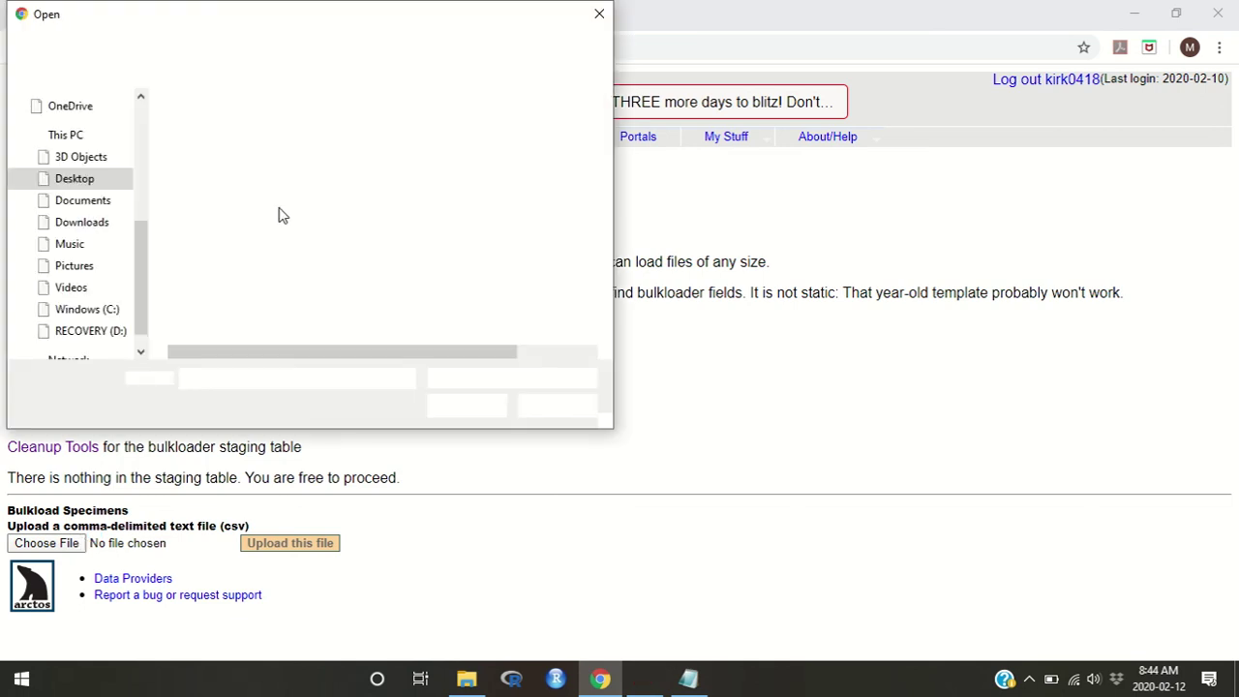
click(312, 130)
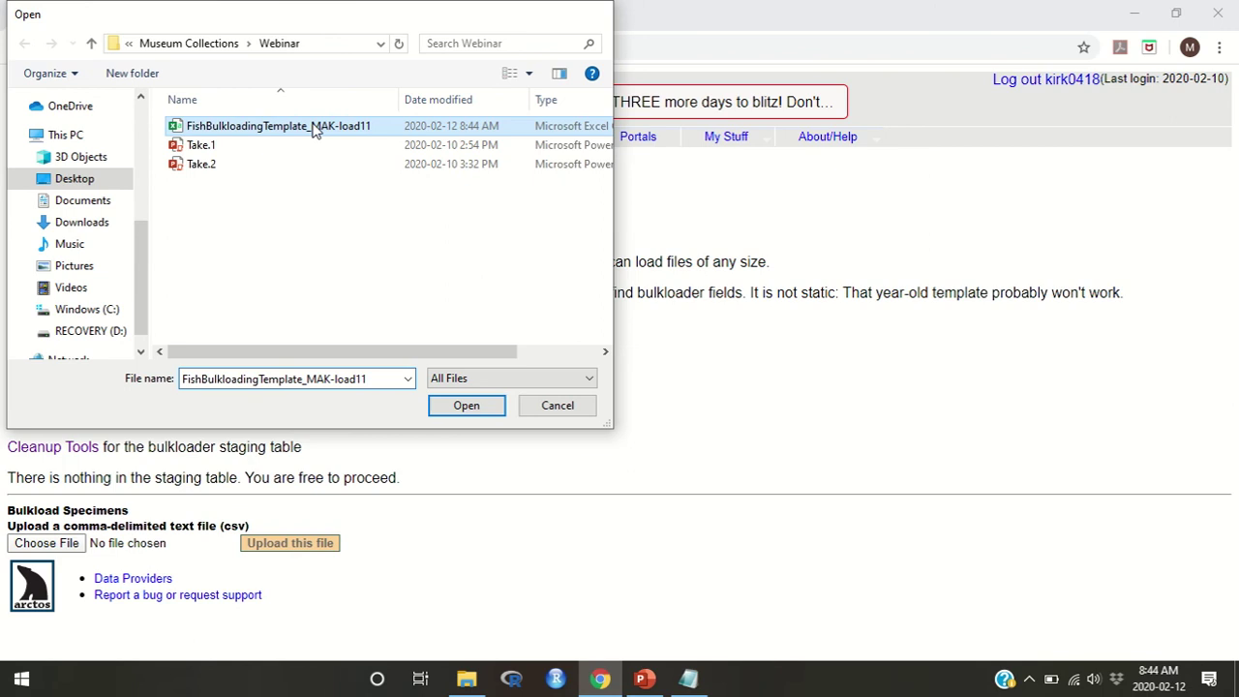
double_click(313, 130)
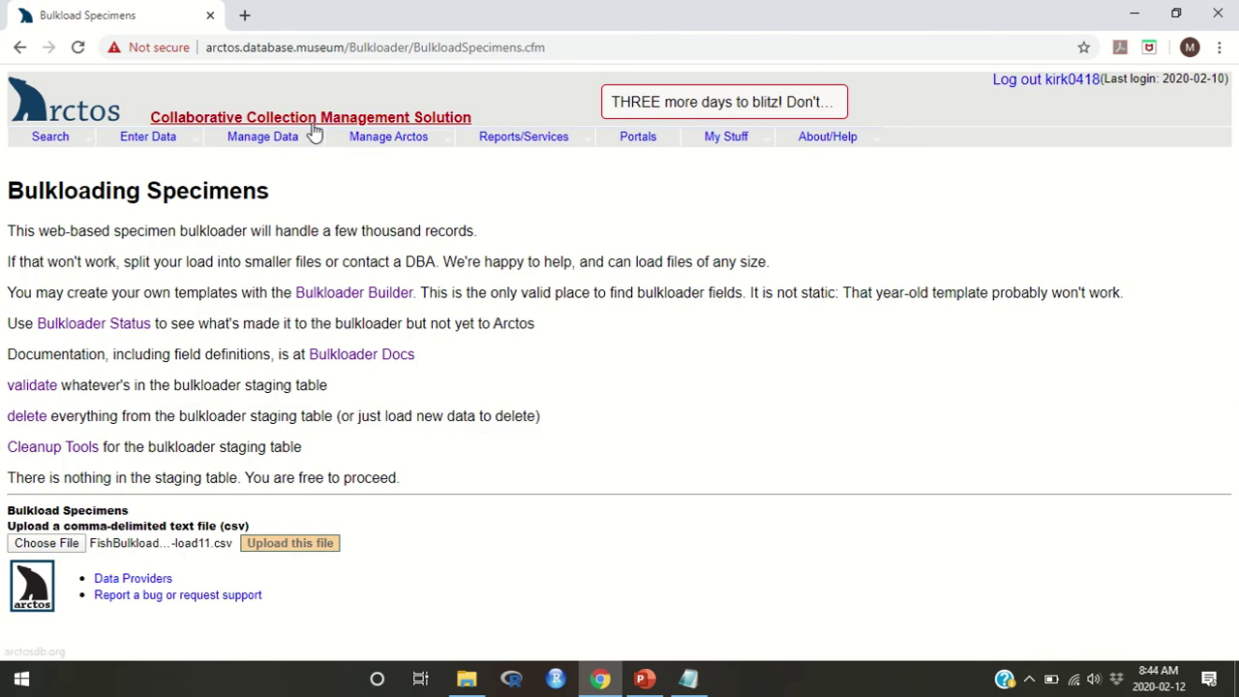
click(300, 548)
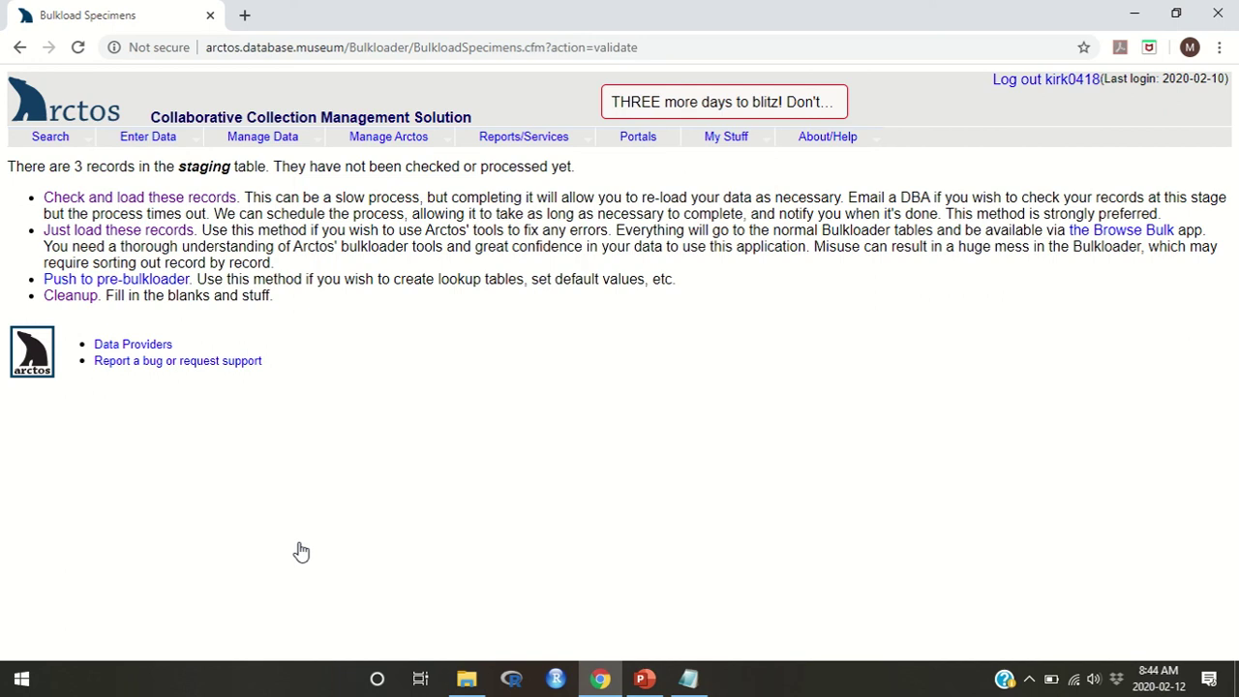
click(199, 199)
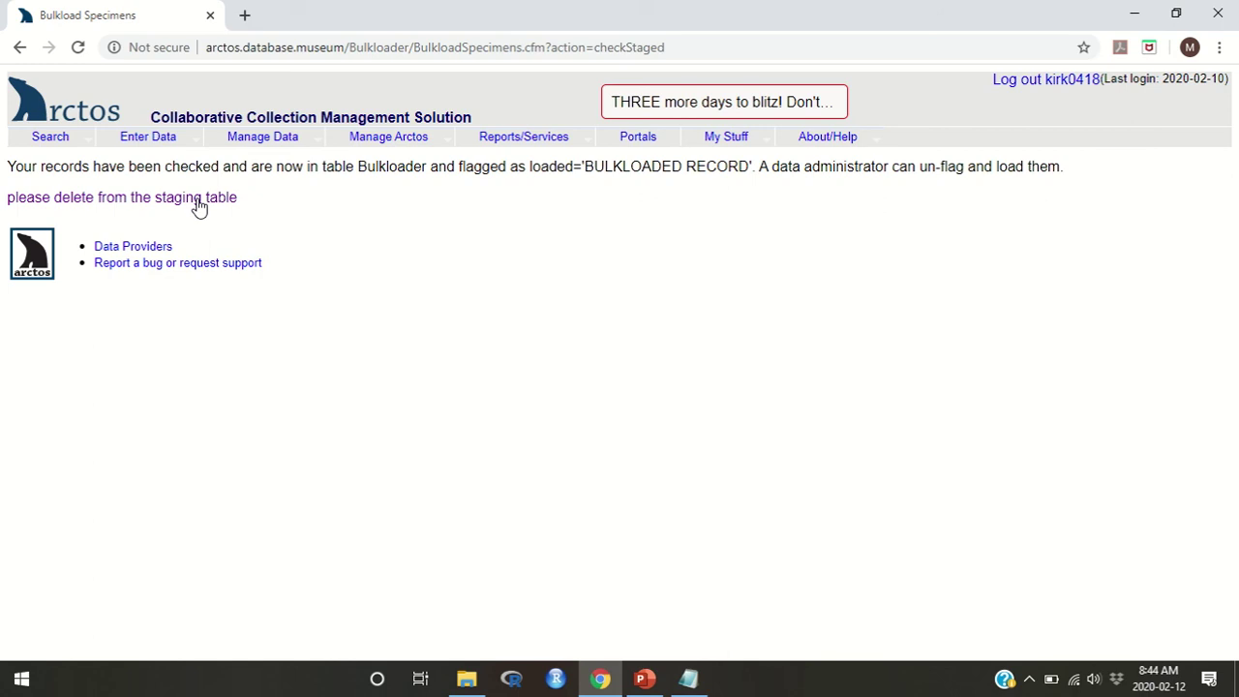
- Delete all loaded records from the staging table and go back to Bulkloading Specimens
click(217, 201)
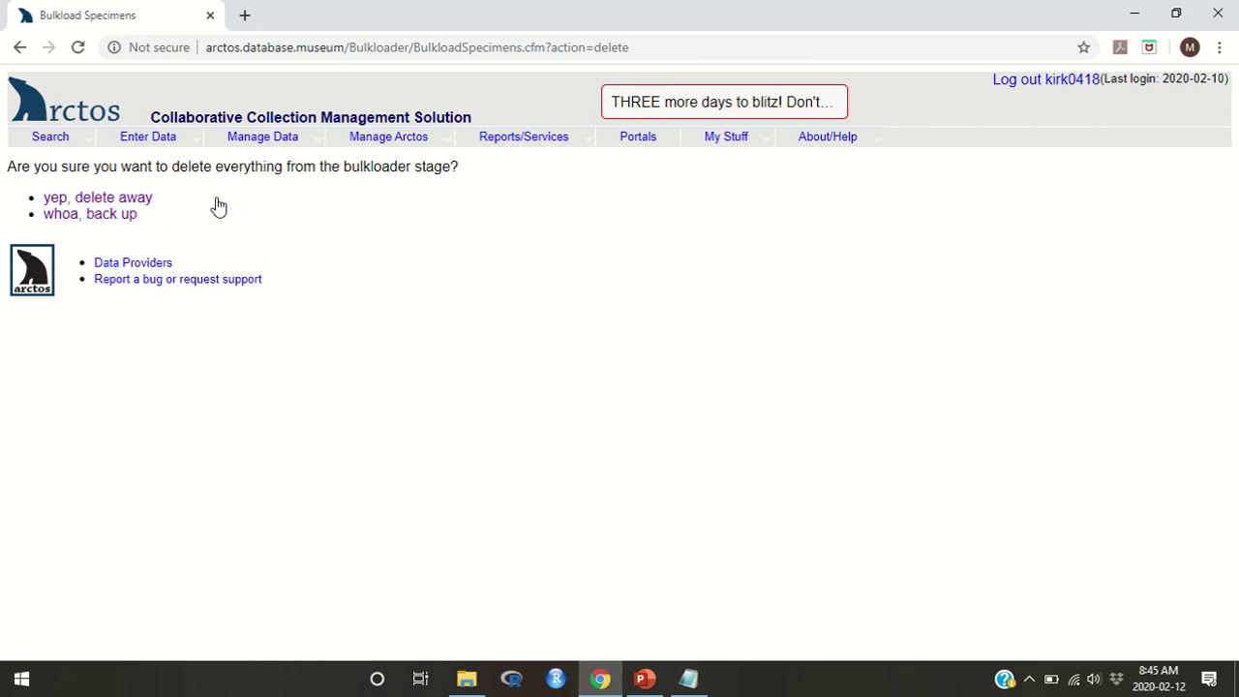
click(137, 199)
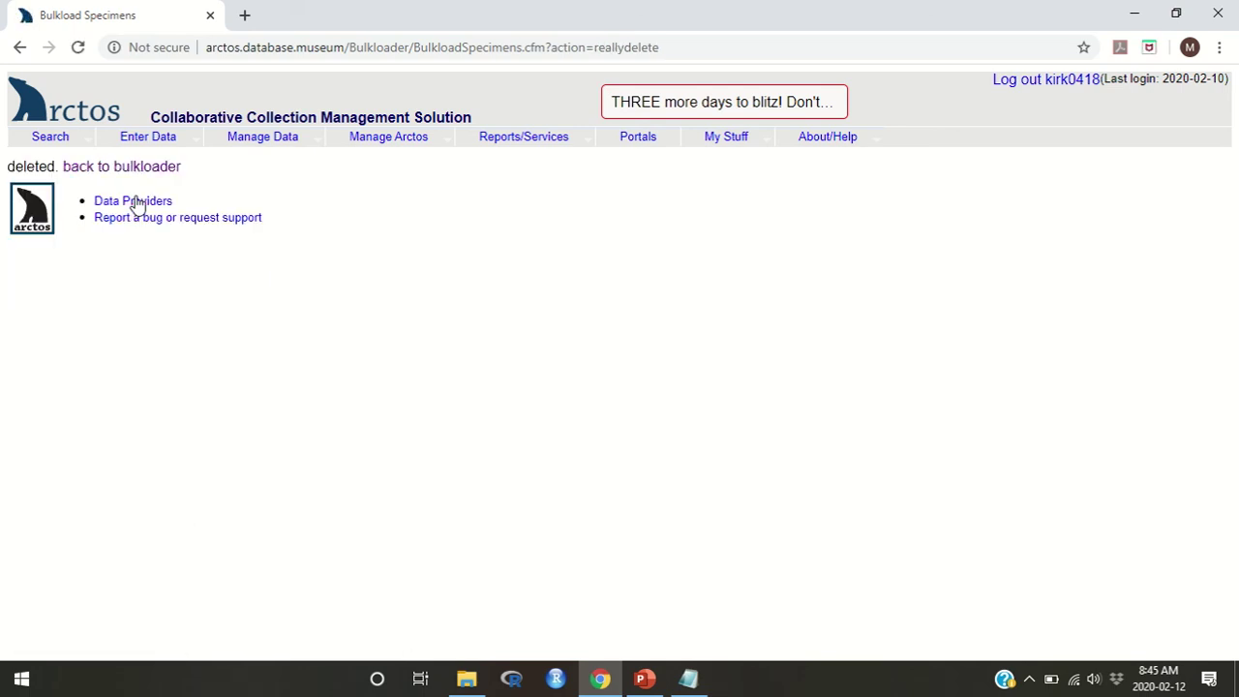
click(150, 168)
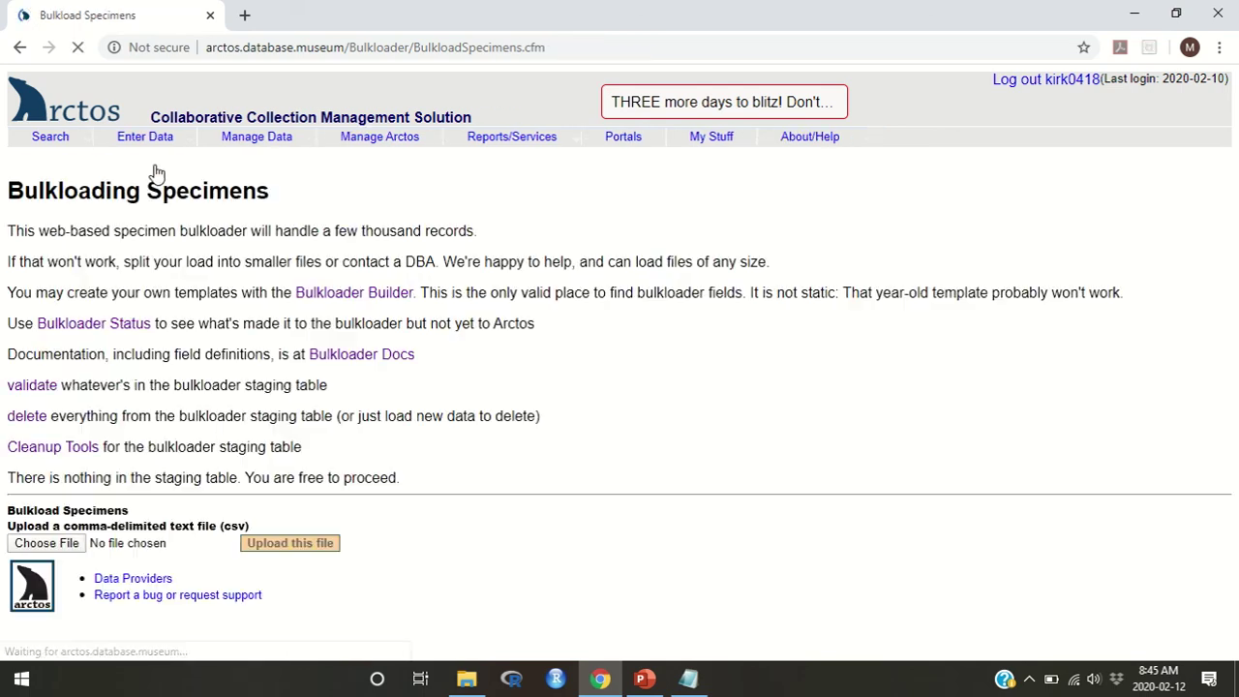